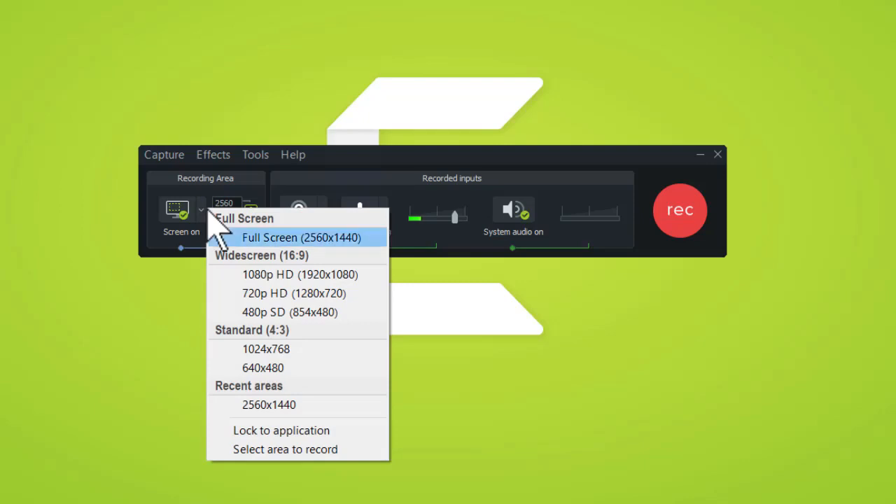
Set the recording area to Full Screen (2560x1440) and turn the webcam on
key(Down)
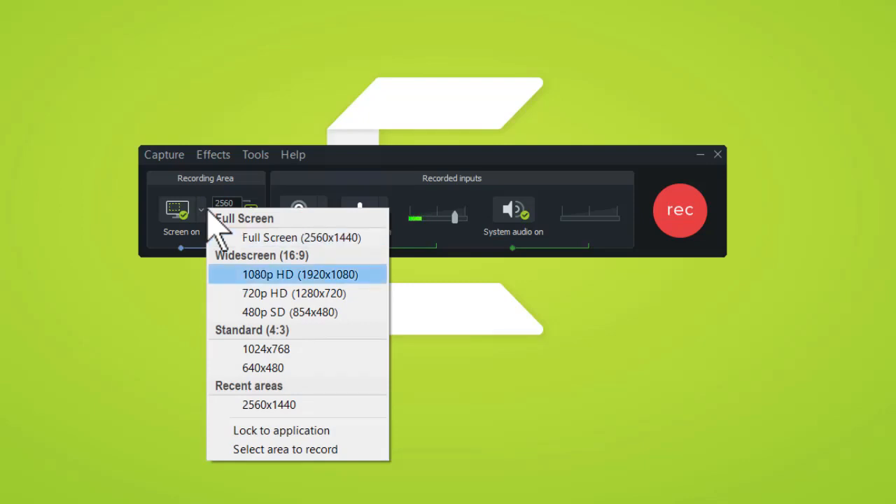
click(191, 293)
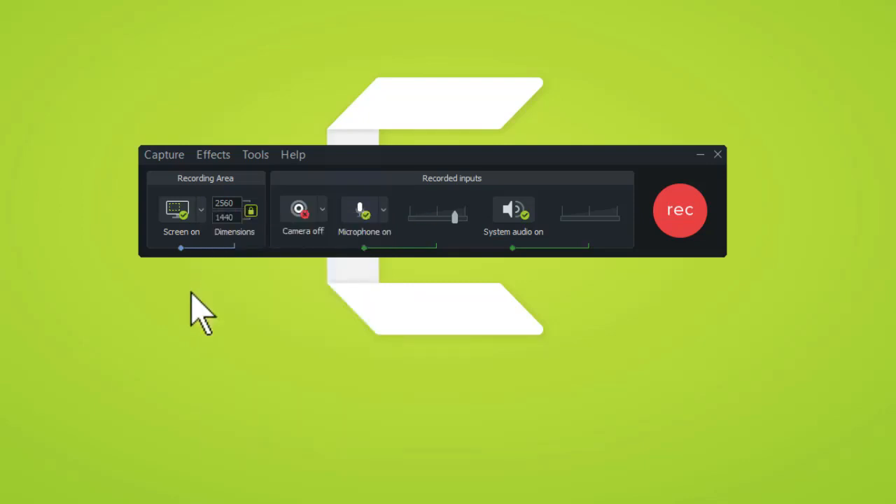
click(199, 210)
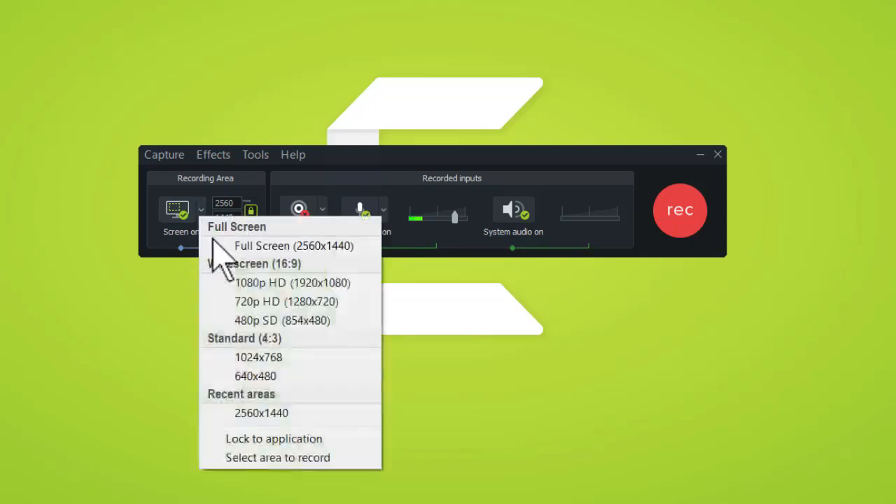
click(224, 247)
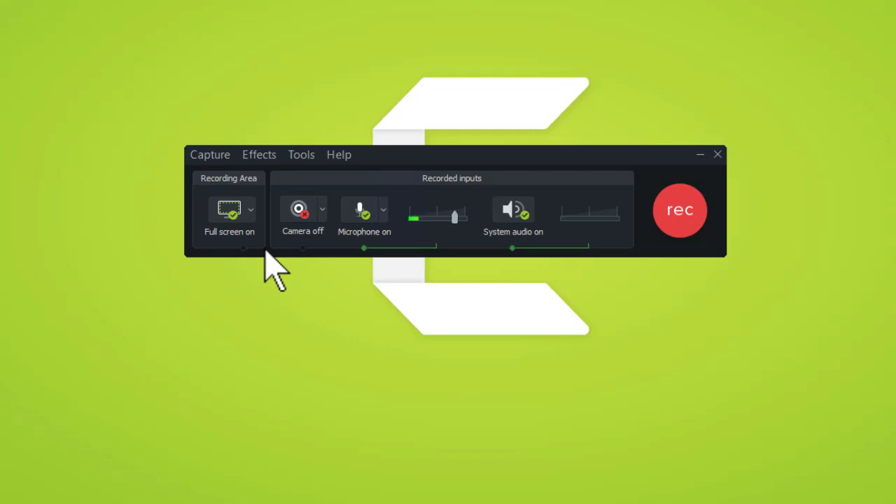
click(303, 210)
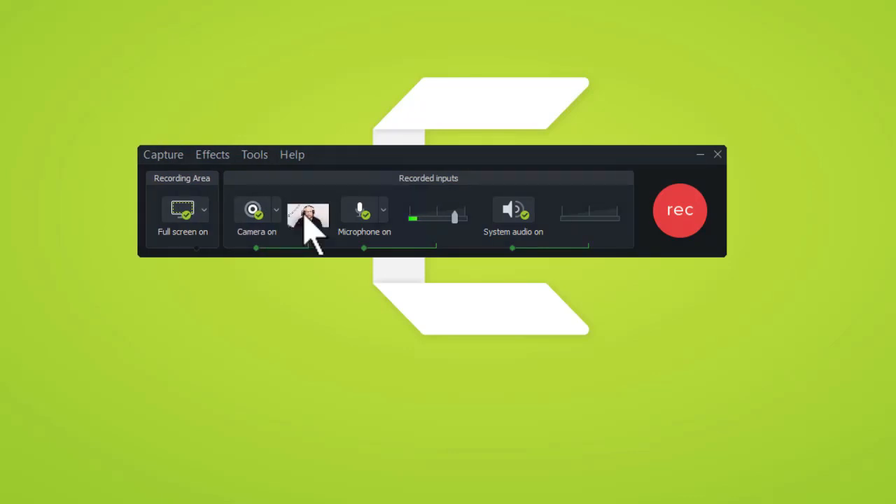
mouse_move(304, 215)
Turn the webcam recording off again
click(247, 220)
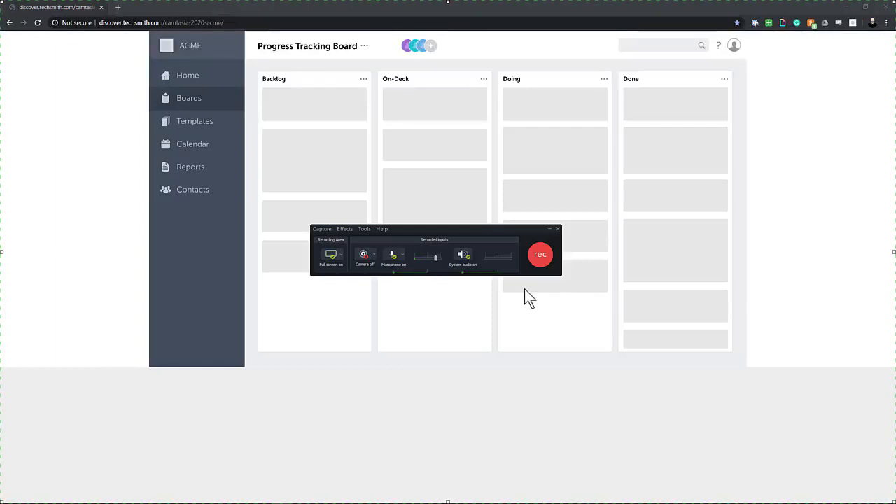
Start the full-screen recording of the ACME Progress Tracking Board
key(F10)
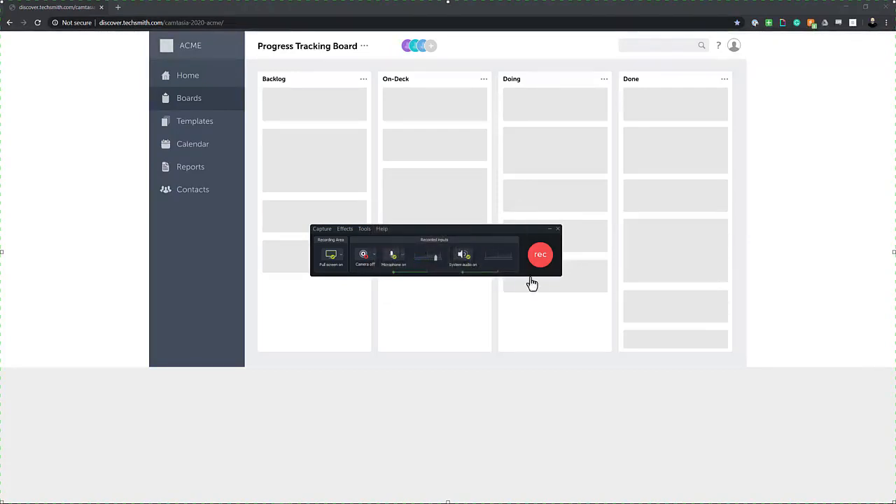
click(541, 256)
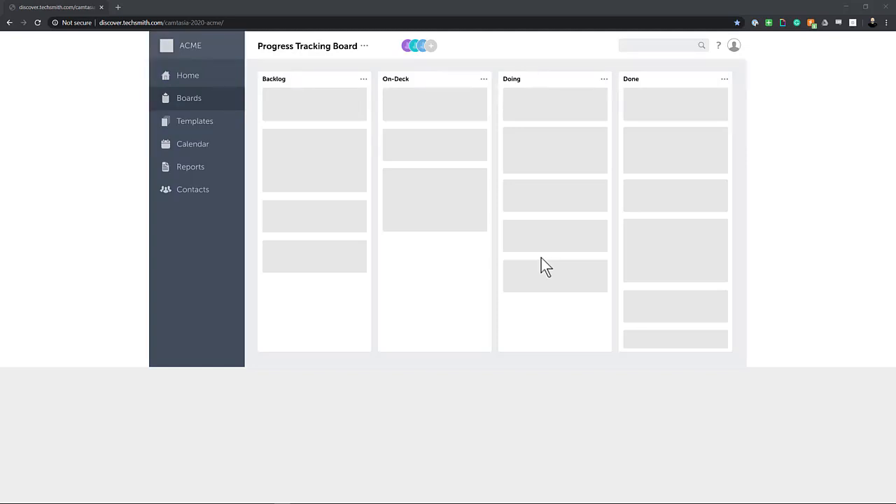
Add a new board member with their full name and e-mail as a Follower
click(430, 48)
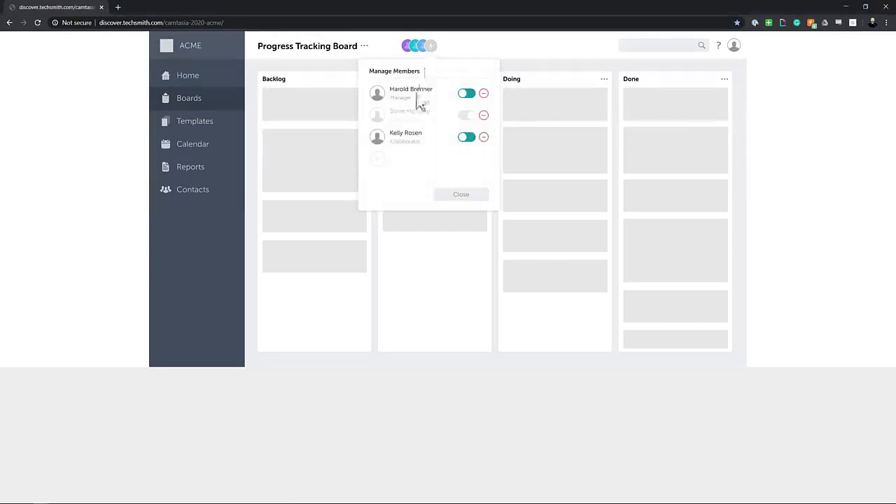
click(378, 167)
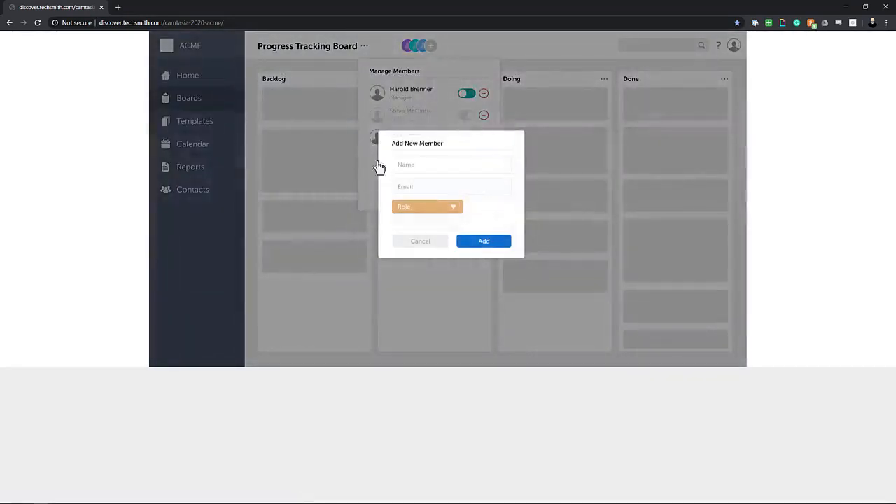
click(455, 169)
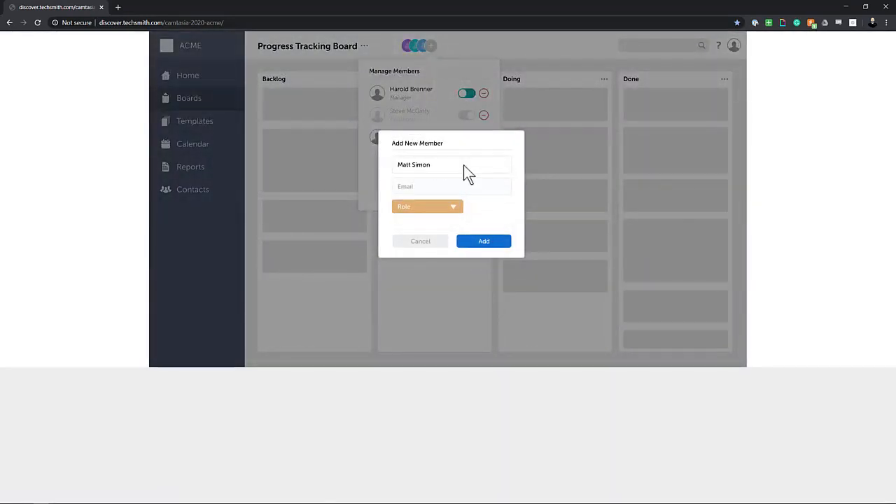
click(469, 186)
click(454, 208)
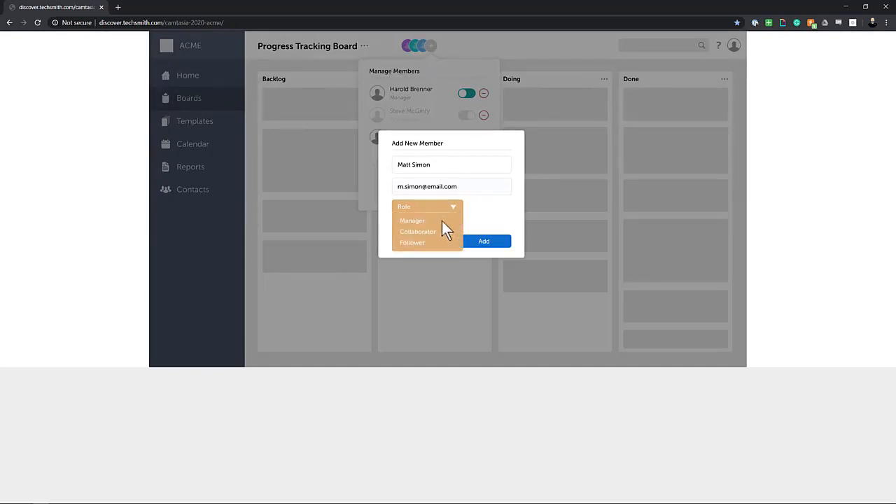
click(420, 245)
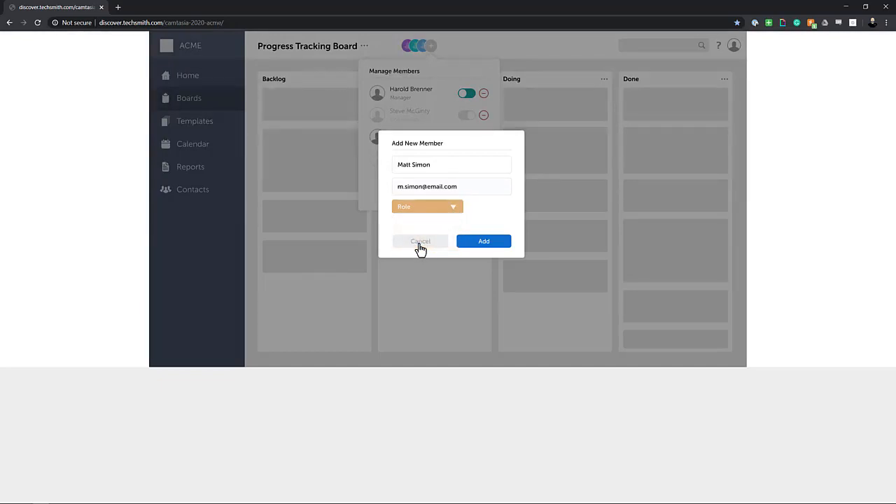
click(476, 248)
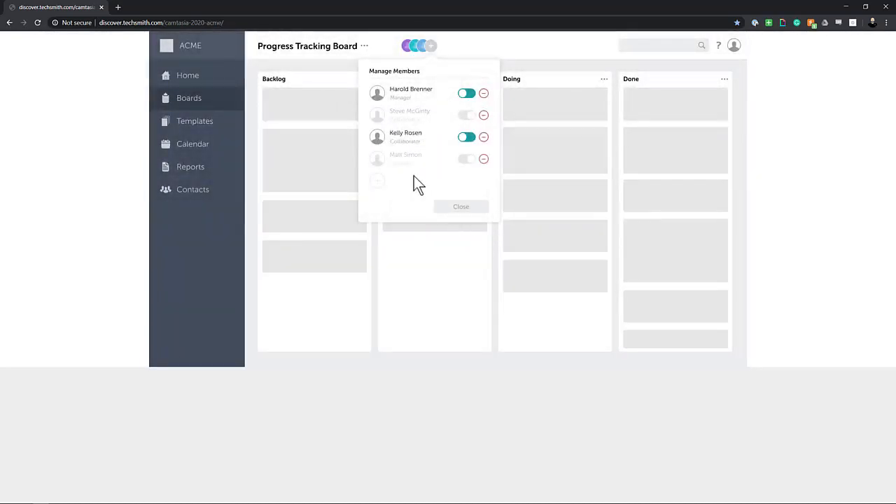
Switch the new member on, close the members panel, and stop recording with F10
click(466, 161)
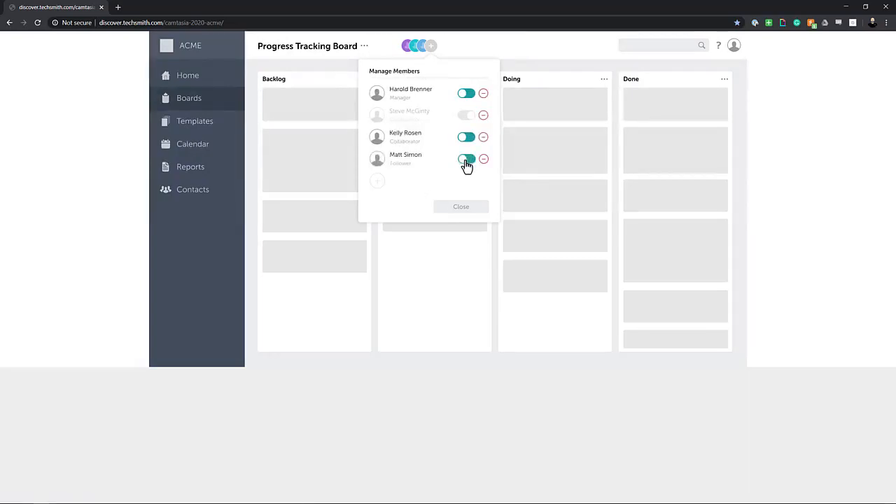
click(461, 209)
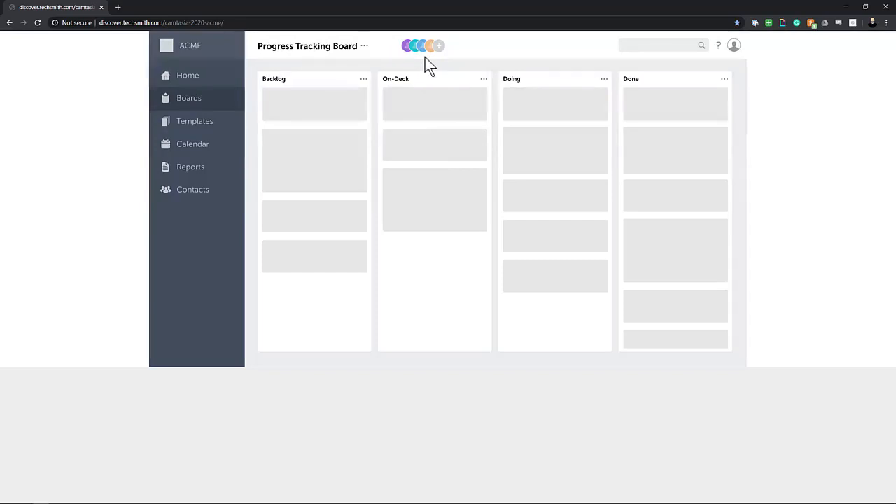
key(F10)
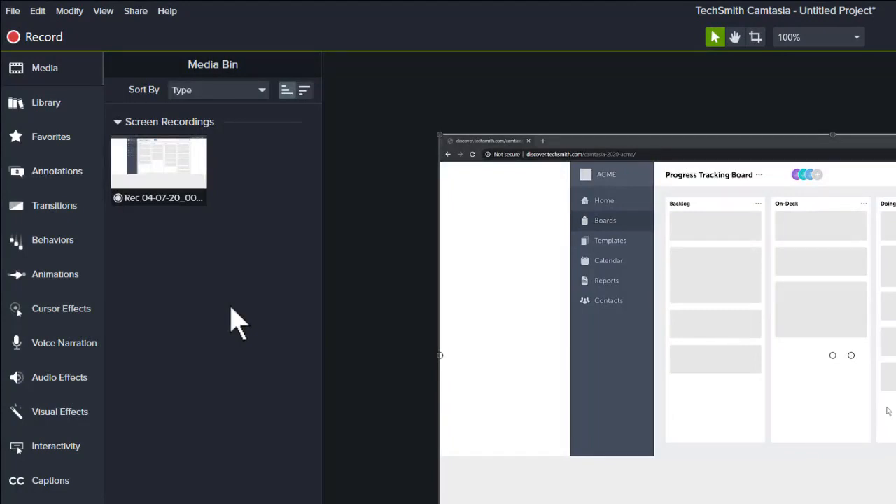
Select the new Rec 04-07-20 clip in the Media Bin and show the Camtasia 2020 Library
click(186, 183)
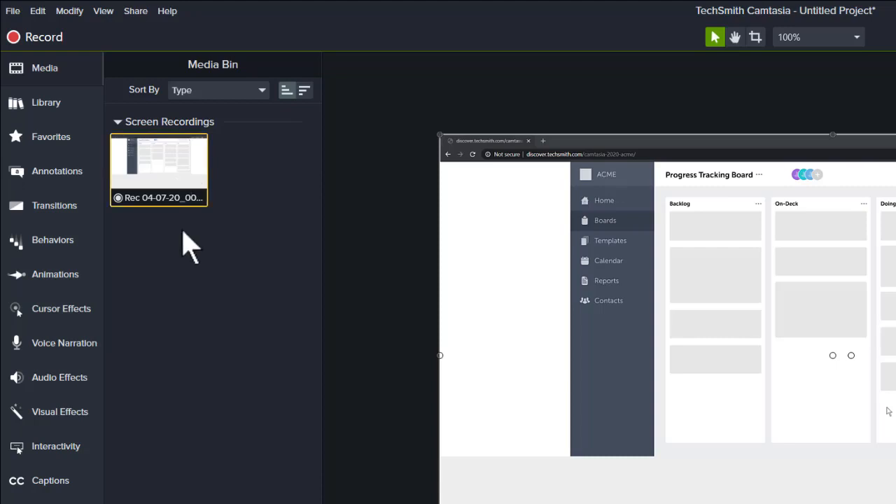
click(73, 103)
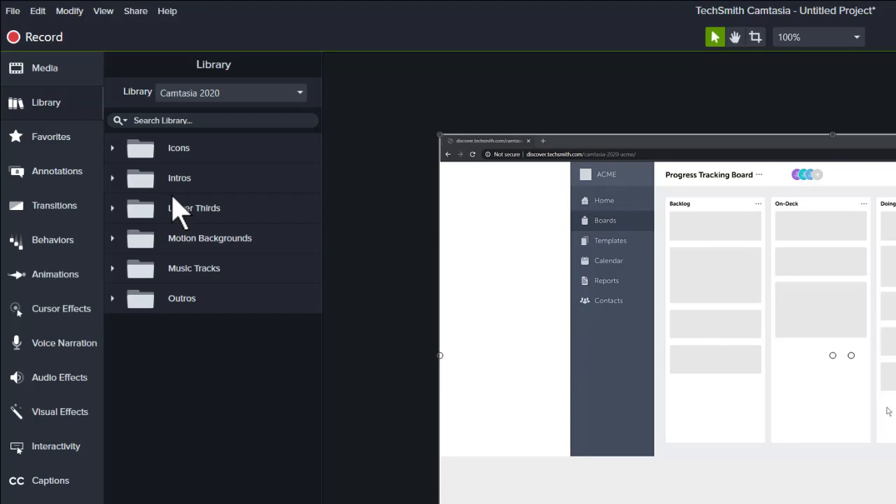
Browse Favorites, Annotations, Transitions, Behaviors and Animations, then return to the Media Bin
click(73, 140)
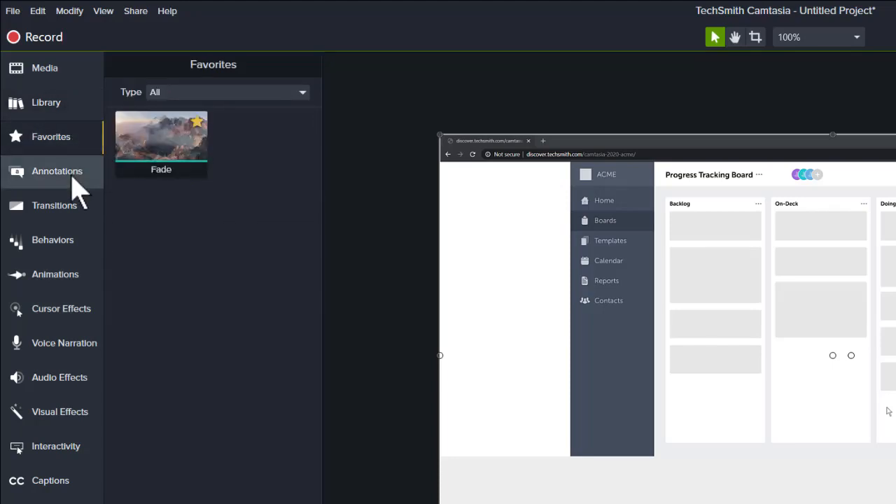
click(75, 183)
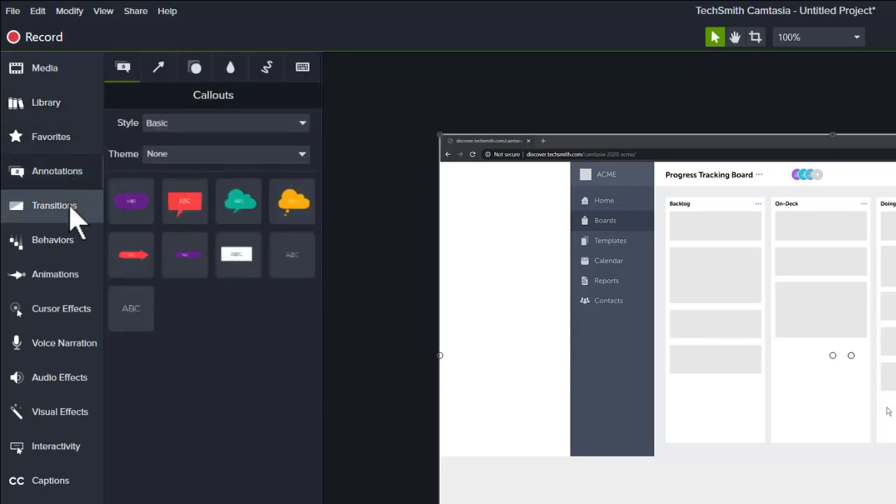
click(73, 208)
click(72, 242)
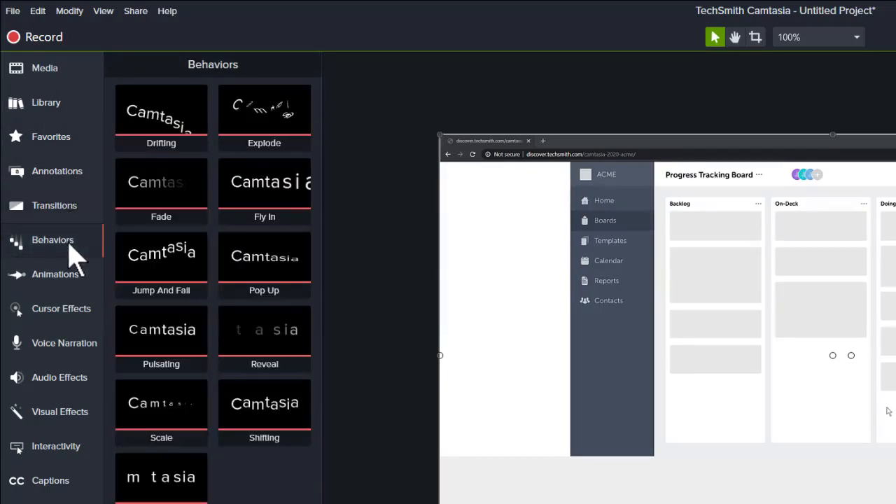
click(73, 278)
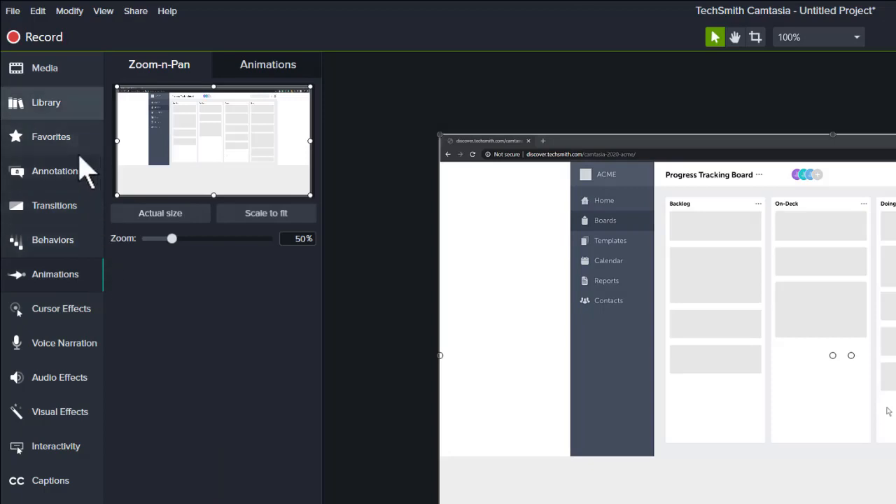
click(58, 72)
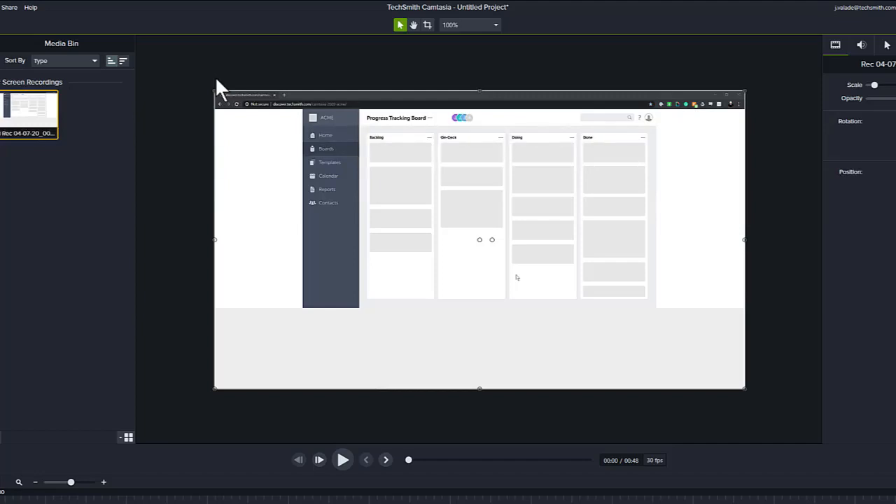
click(343, 459)
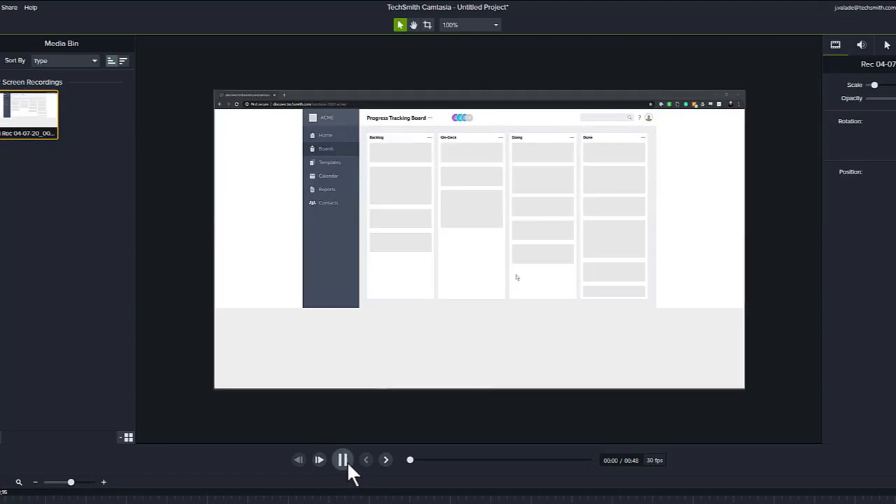
click(343, 460)
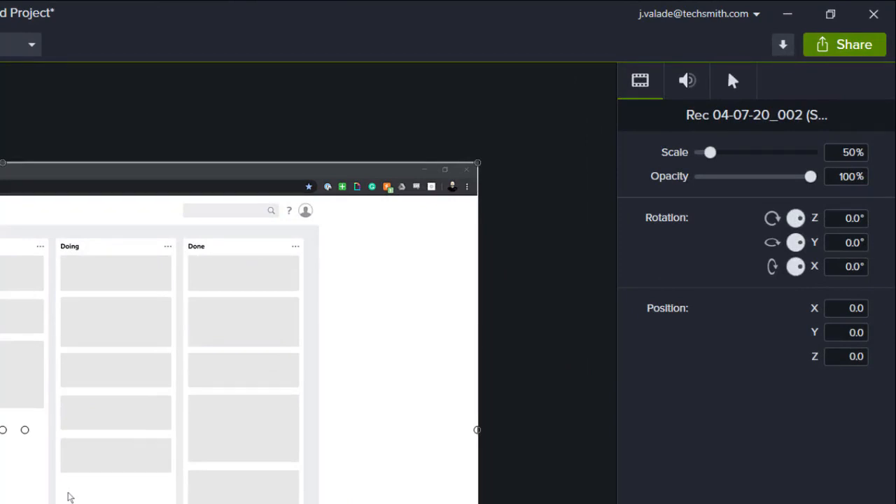
key(ctrl+d)
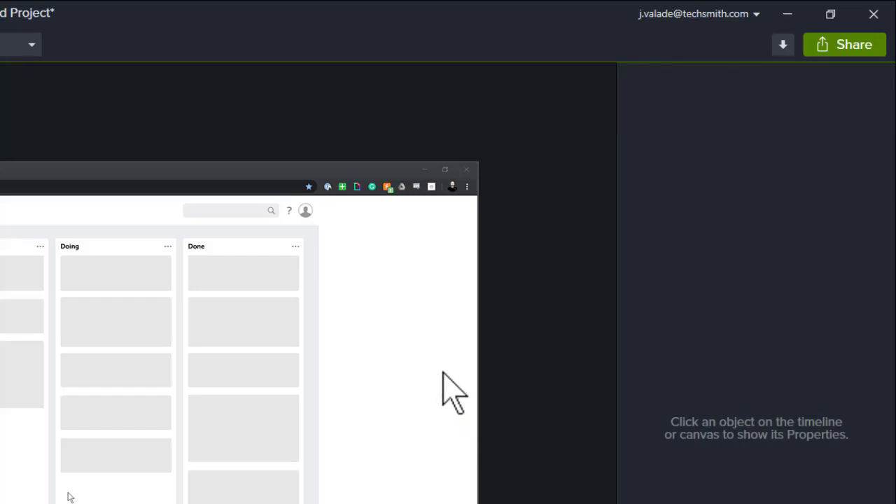
click(411, 326)
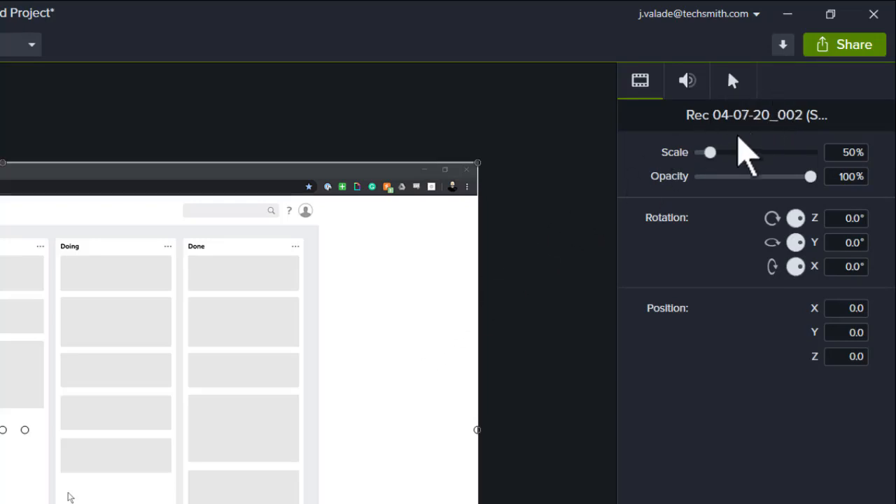
click(696, 84)
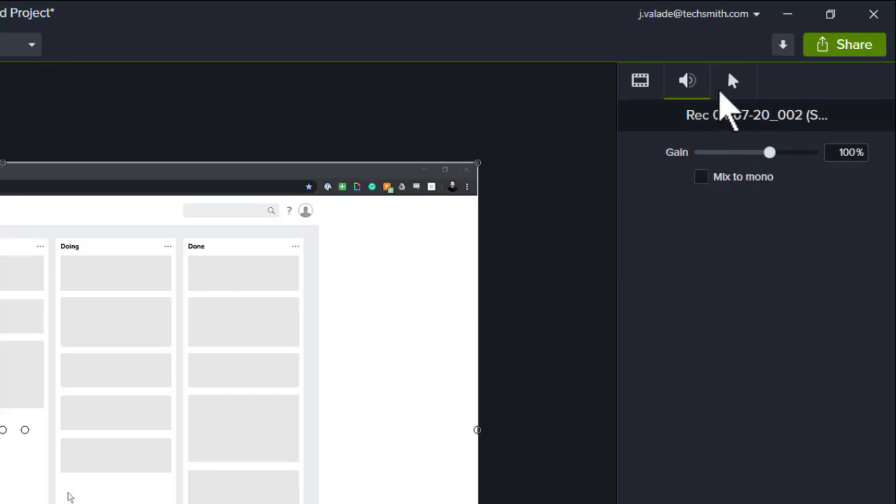
click(722, 91)
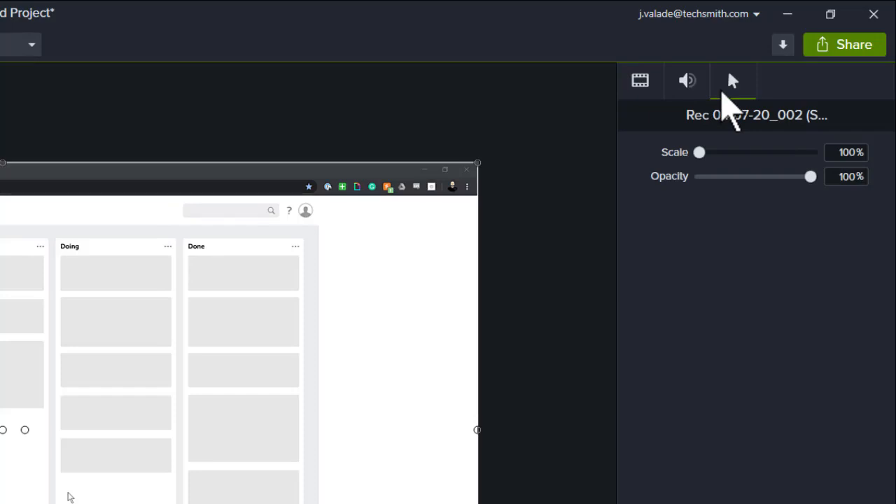
click(639, 80)
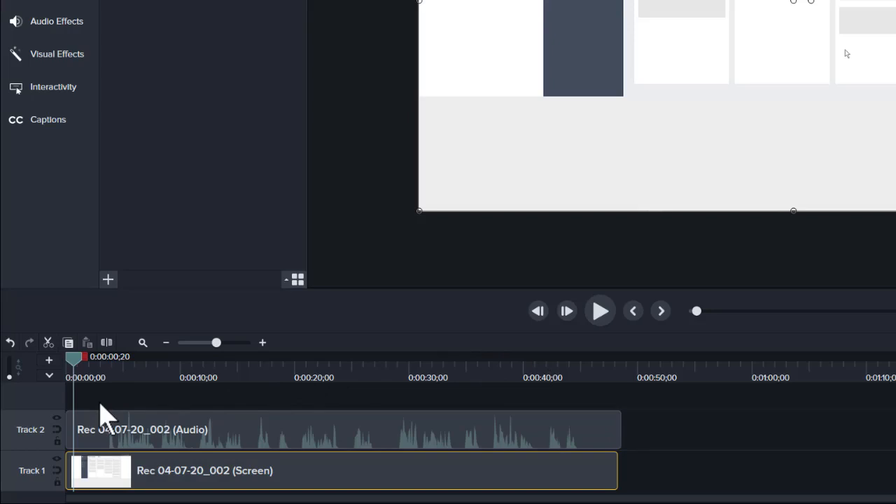
mouse_move(74, 357)
mouse_down()
mouse_move(63, 360)
mouse_move(655, 371)
mouse_up()
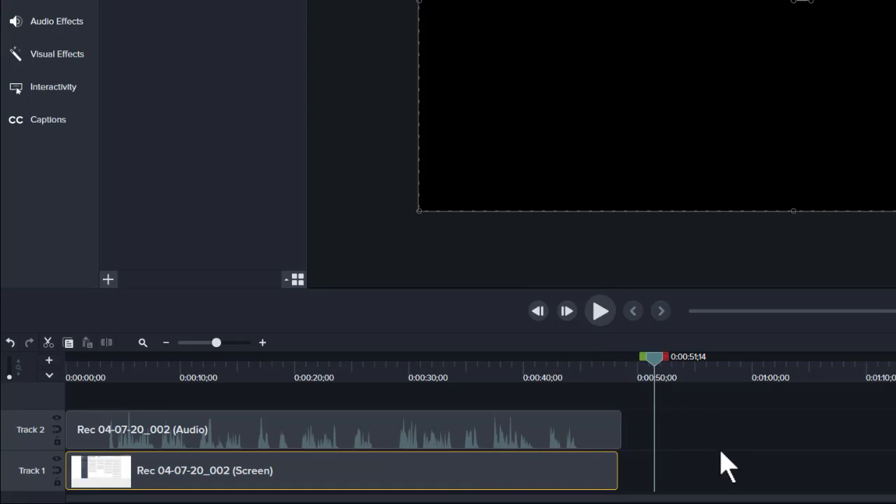
drag(658, 359, 52, 366)
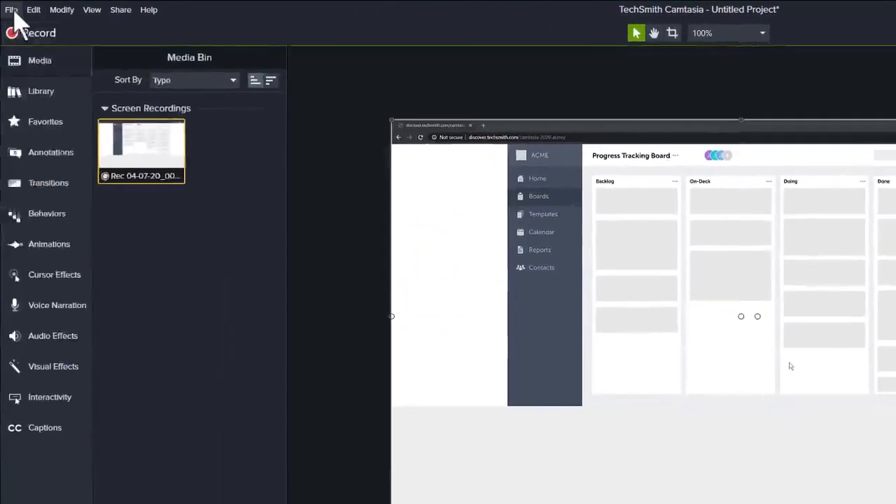
Save the project as My First Video.tscproj and dismiss the project-saved notice
click(11, 10)
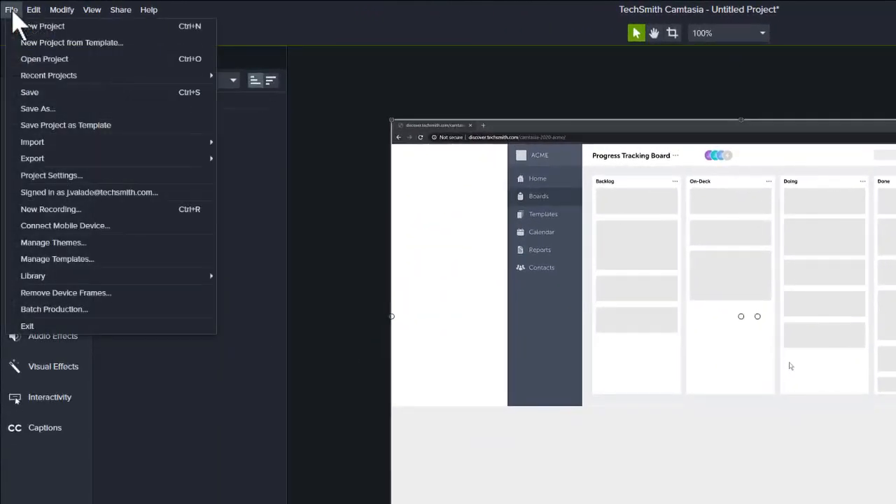
click(30, 92)
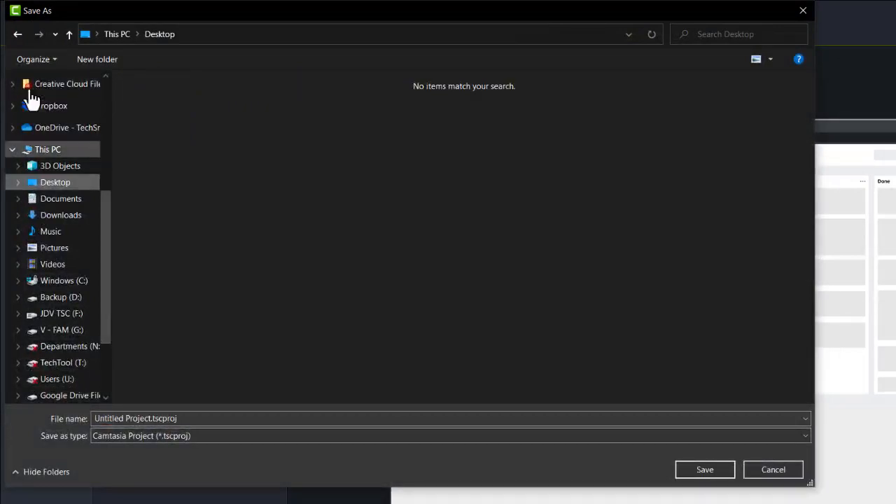
click(120, 418)
text(My Tut)
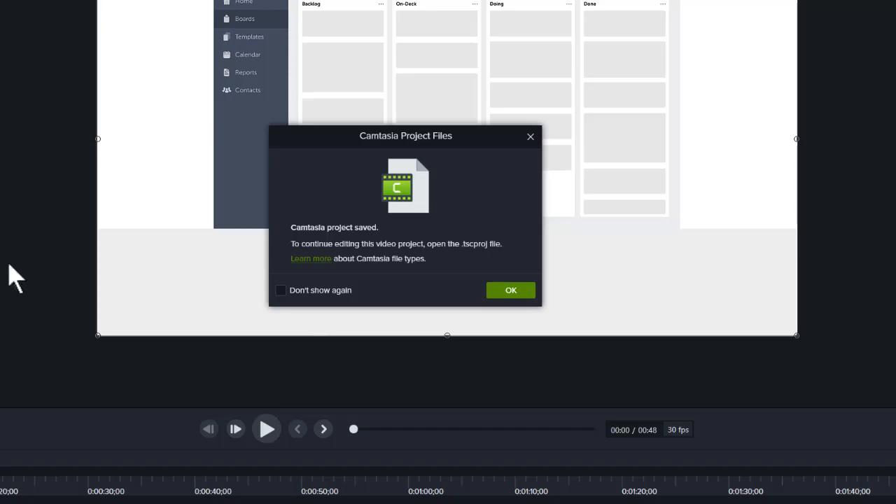
click(508, 292)
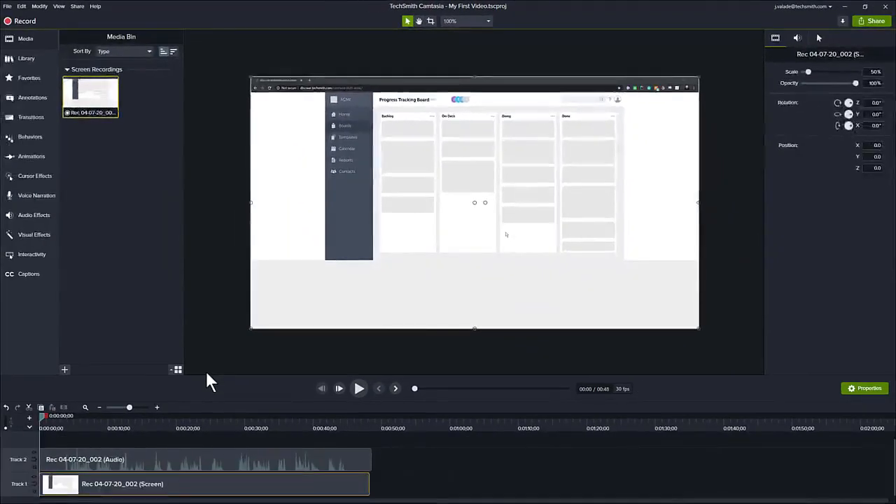
click(155, 438)
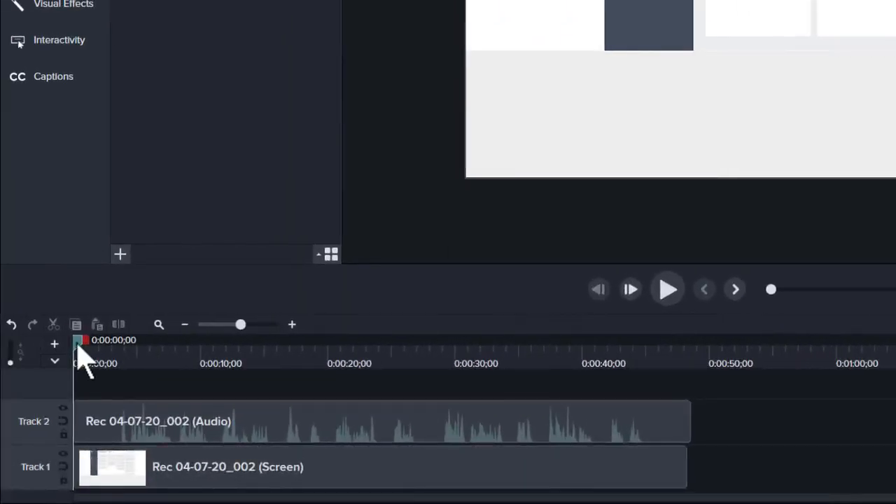
drag(78, 345, 96, 348)
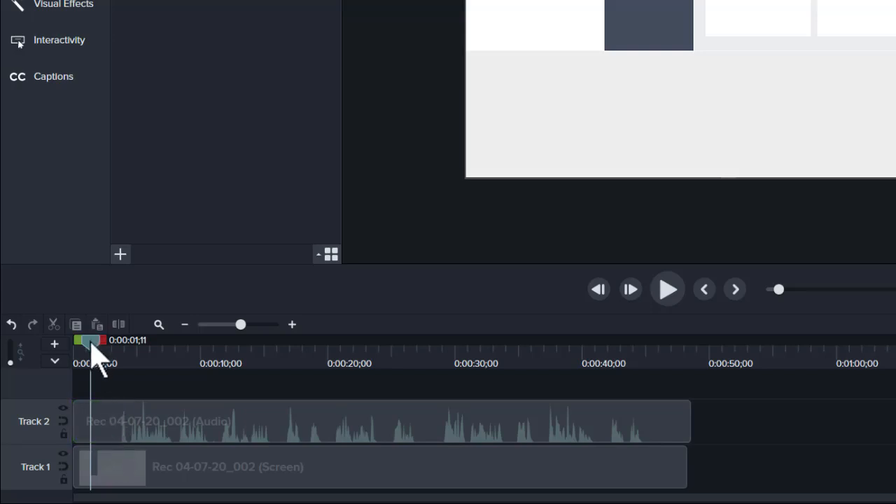
drag(93, 357, 79, 368)
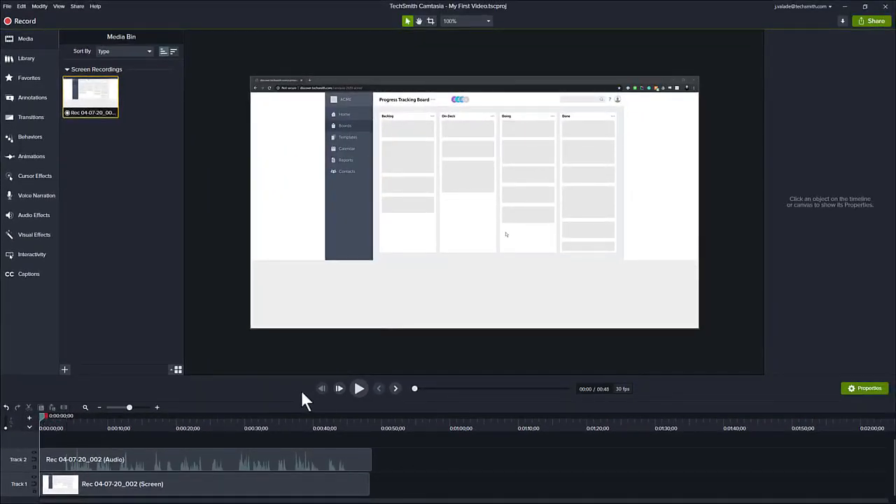
click(358, 389)
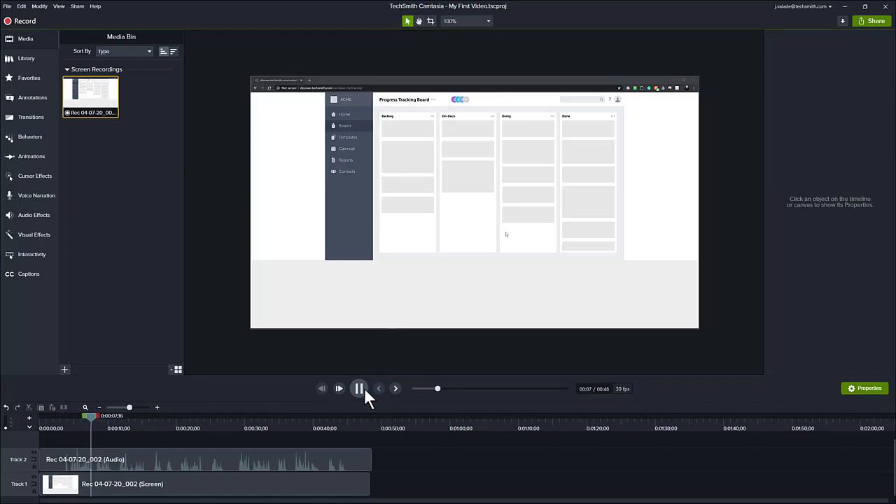
click(358, 389)
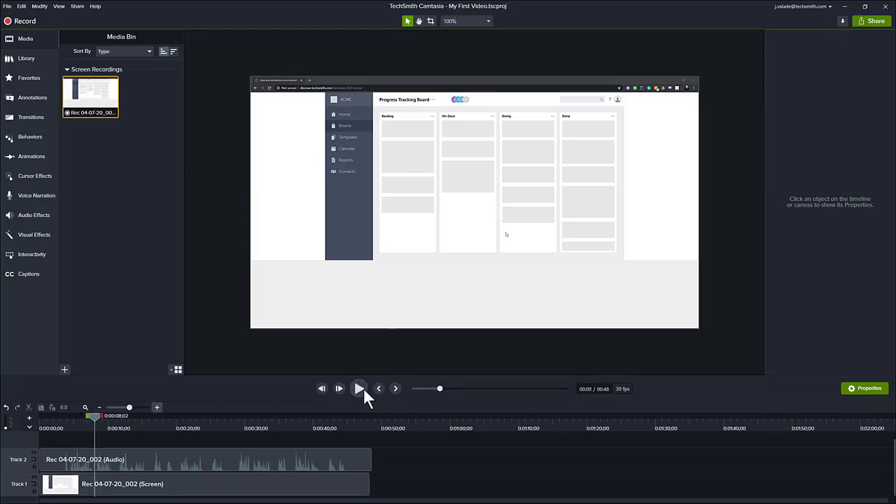
click(56, 421)
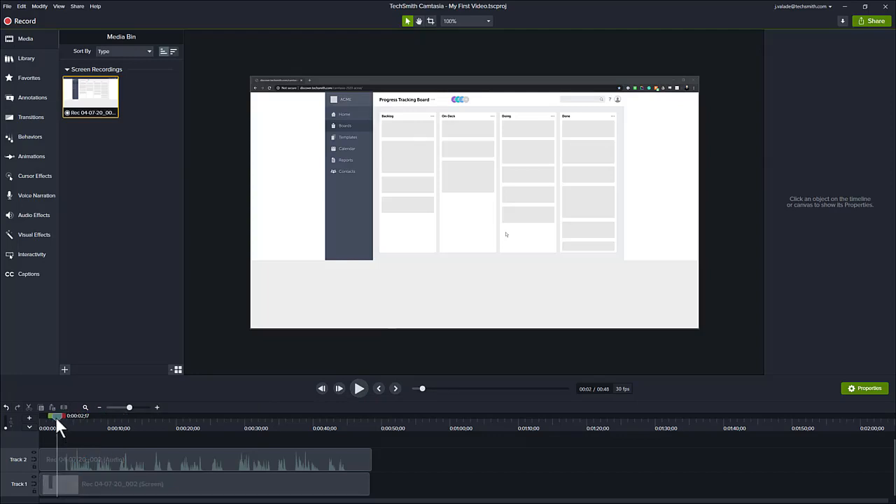
drag(56, 417, 61, 416)
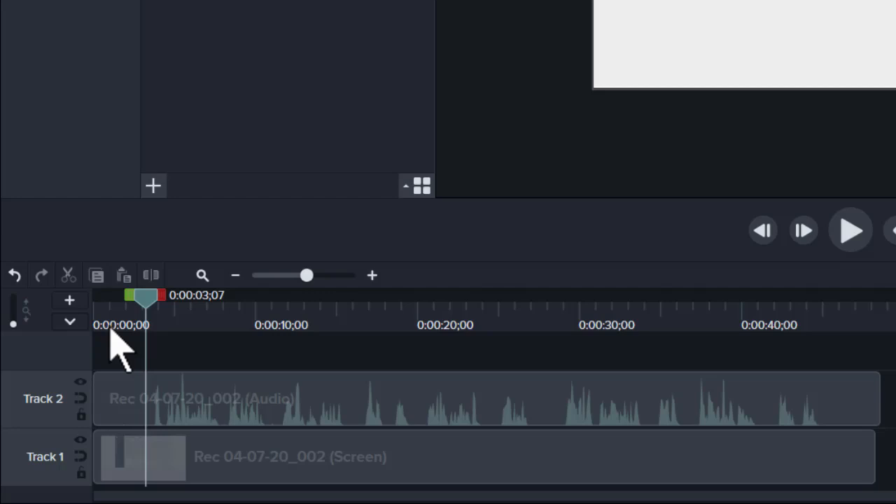
Cut the first 3 seconds from both screen and audio tracks, leaving a 0:45 video
mouse_move(128, 293)
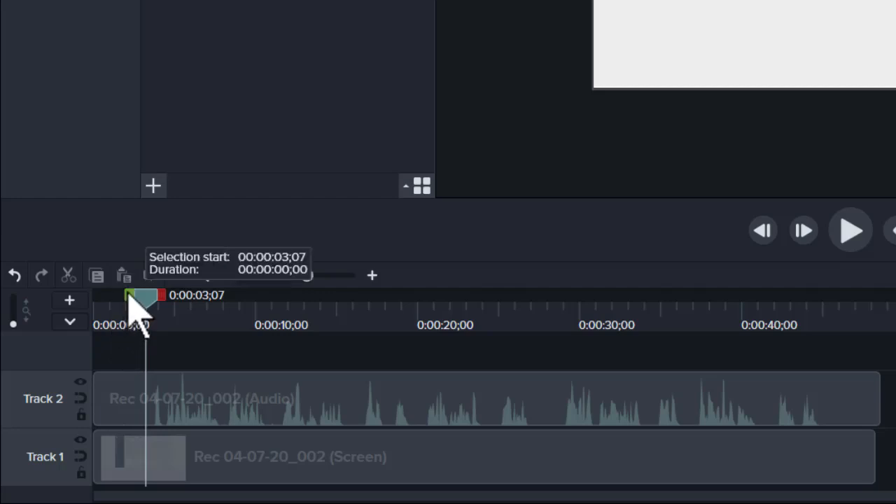
drag(128, 294, 60, 297)
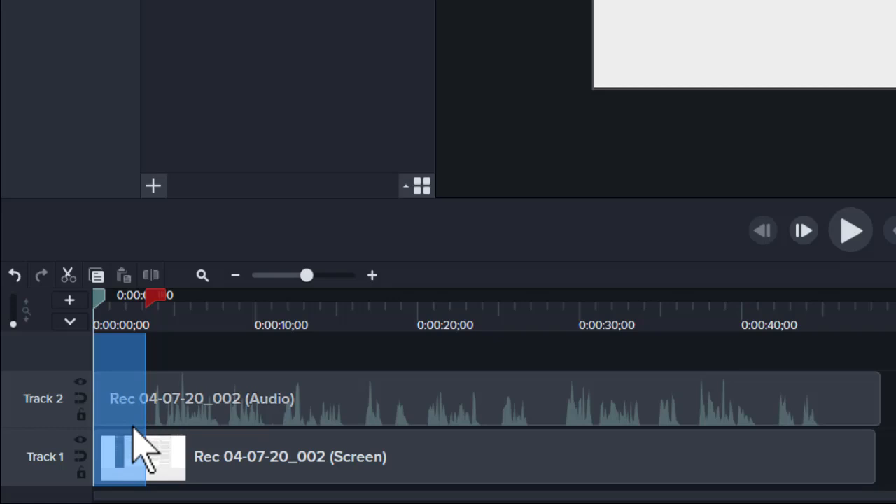
click(69, 275)
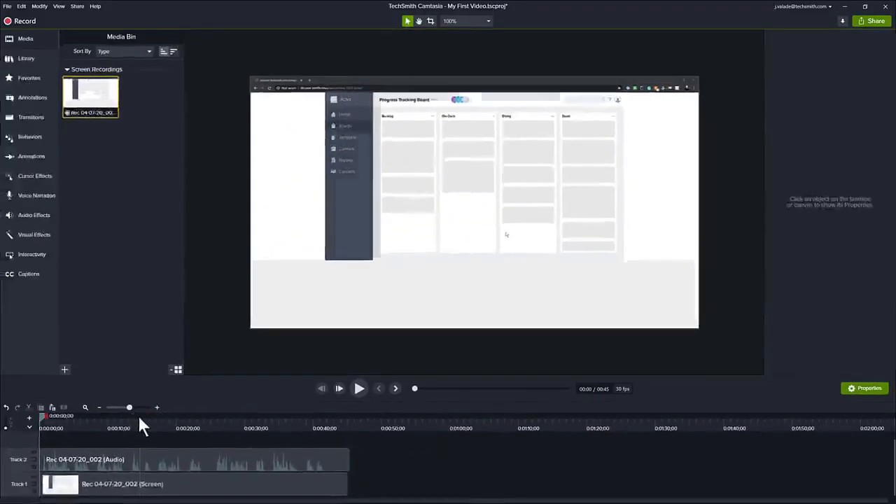
Select from 0:42;25 to the end and cut those trailing seconds
click(140, 418)
drag(140, 418, 373, 421)
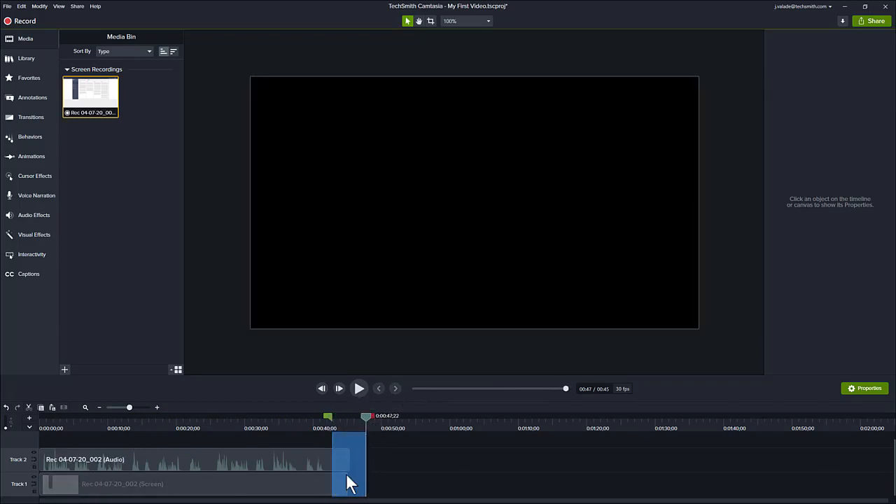
click(28, 406)
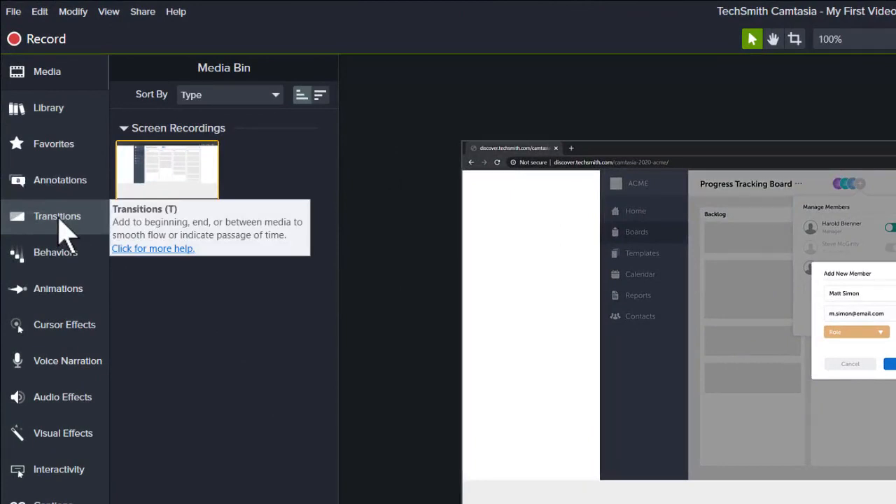
Apply the Fade transition to both ends of the Track 1 screen clip, then rewind to 0:00:00
click(64, 231)
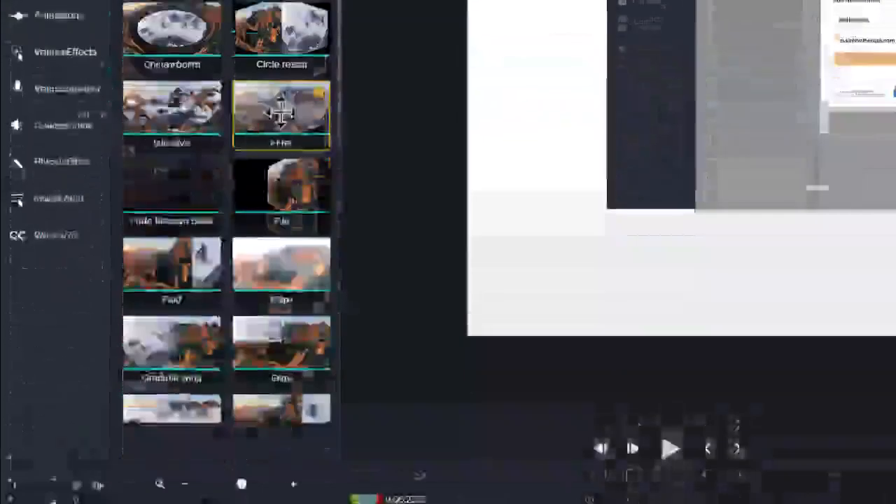
mouse_move(278, 385)
mouse_down()
mouse_move(287, 74)
mouse_move(292, 386)
mouse_up()
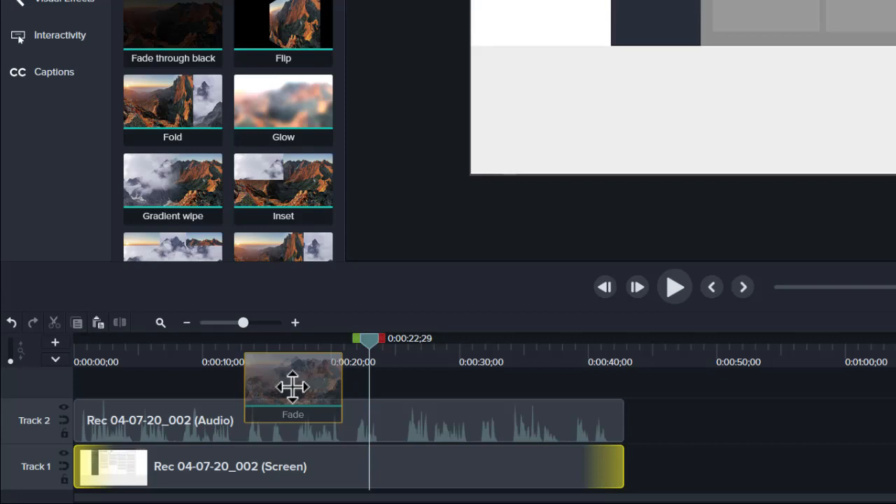
drag(291, 386, 570, 467)
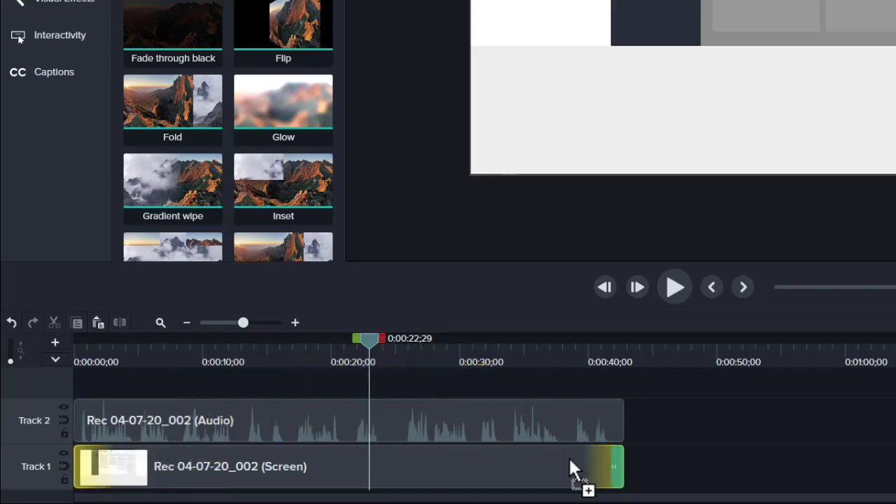
drag(569, 460, 334, 372)
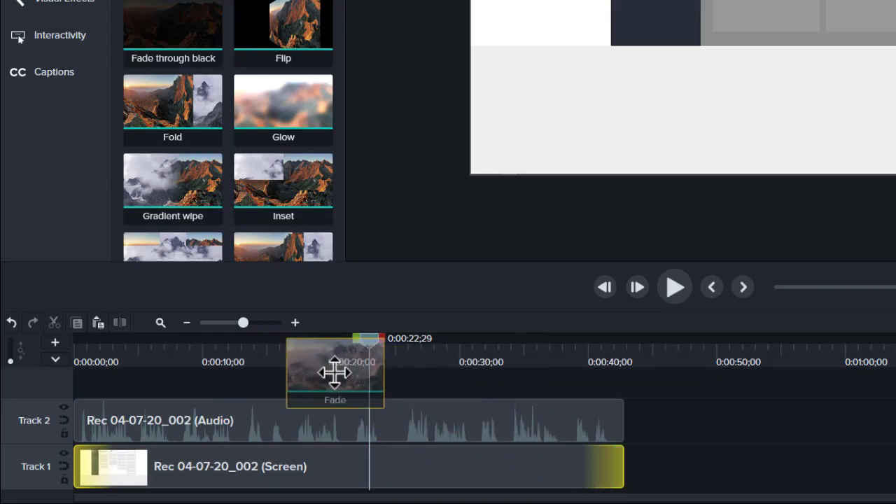
drag(335, 372, 325, 470)
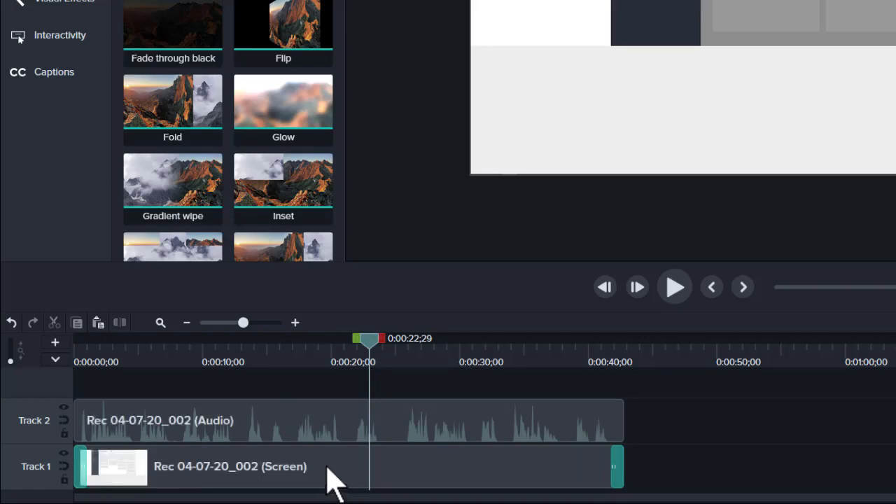
drag(370, 342, 98, 355)
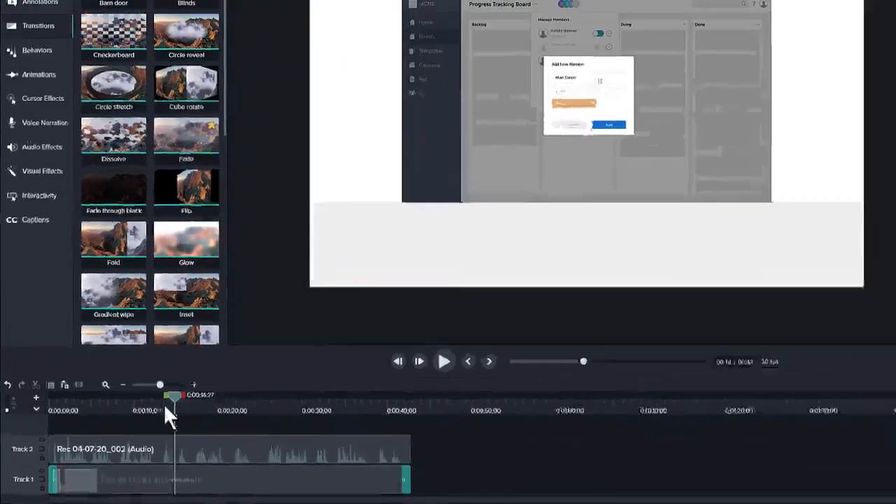
drag(53, 425, 39, 423)
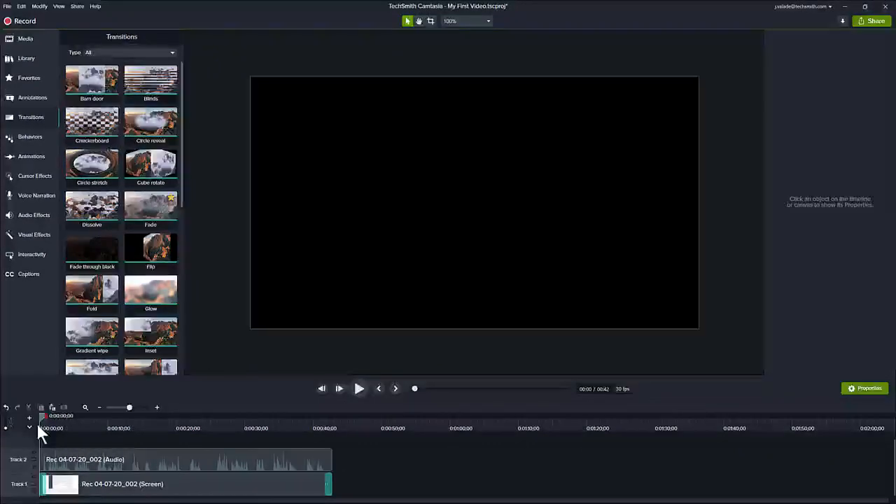
Play the start, then the ending near 0:00:40, to check the fade-in and fade-out
click(358, 388)
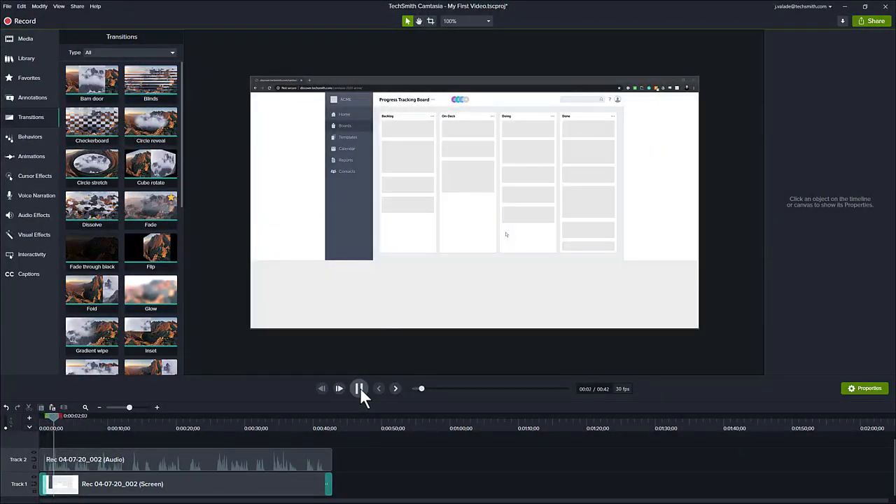
click(359, 389)
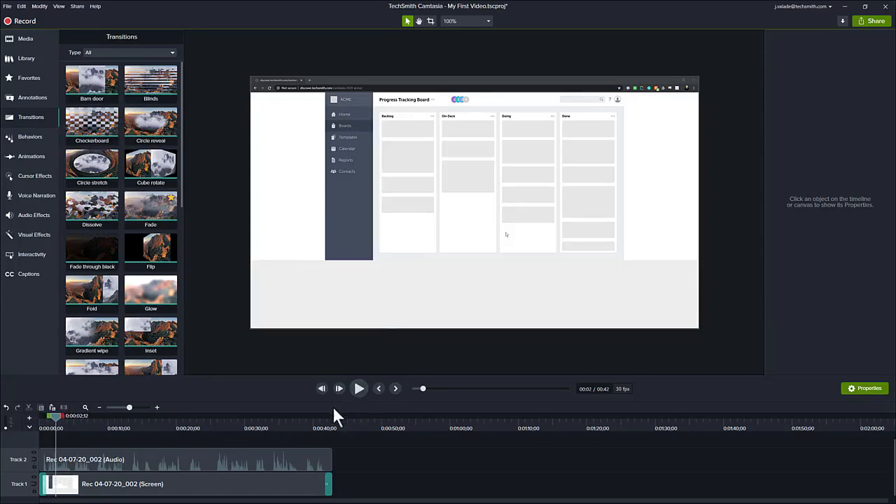
drag(311, 420, 319, 416)
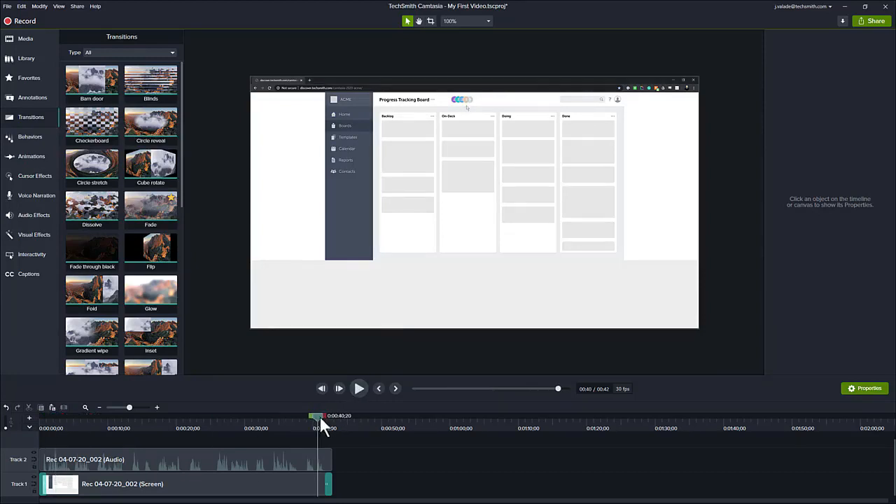
click(358, 386)
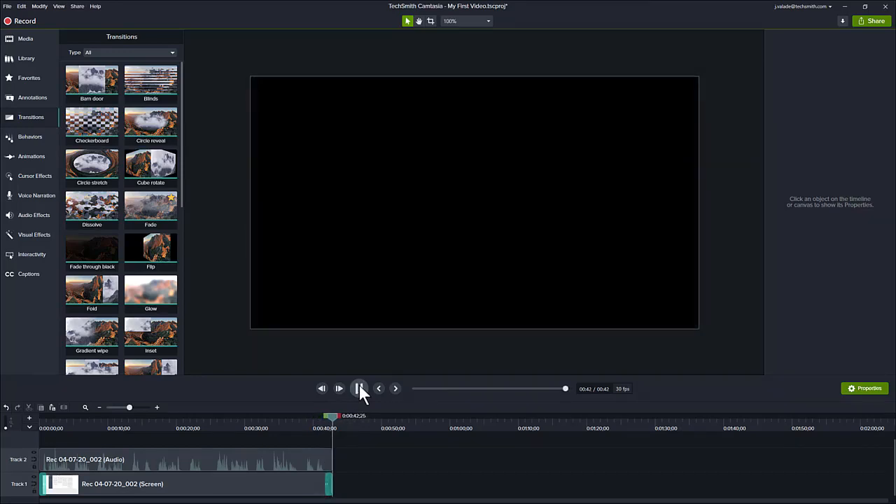
Return the preview to 0:00:16;22 and show the Cursor Effects gallery
click(179, 427)
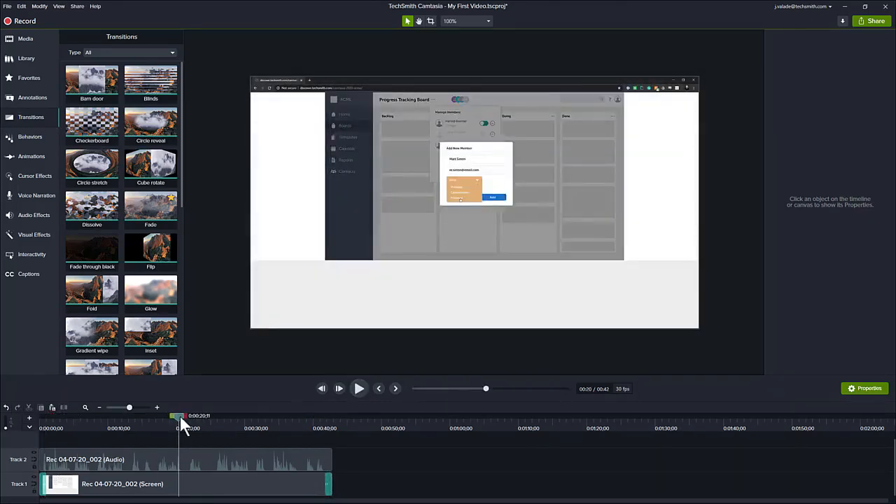
drag(180, 414, 154, 412)
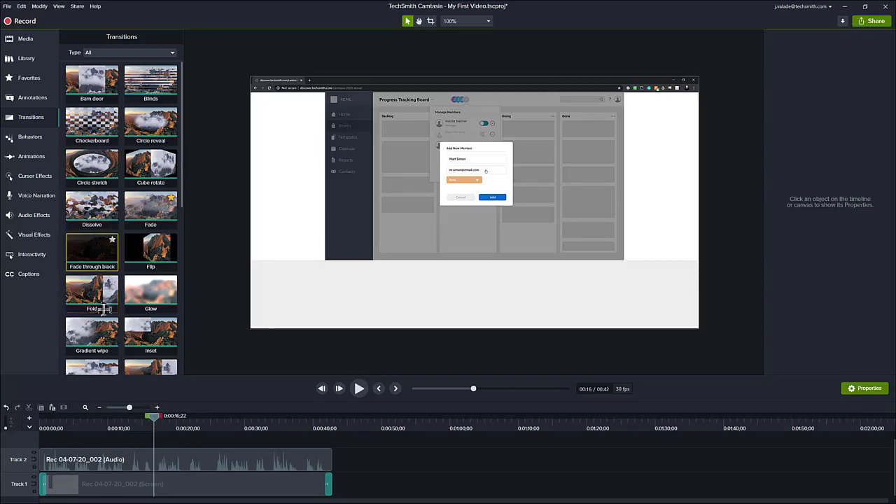
click(31, 175)
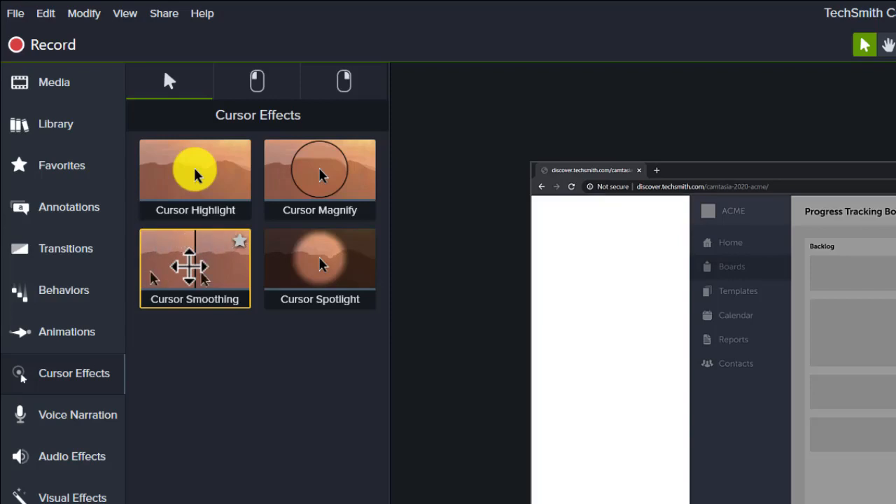
Apply Cursor Smoothing to the Track 1 screen recording clip and scrub back to preview it
drag(189, 266, 304, 460)
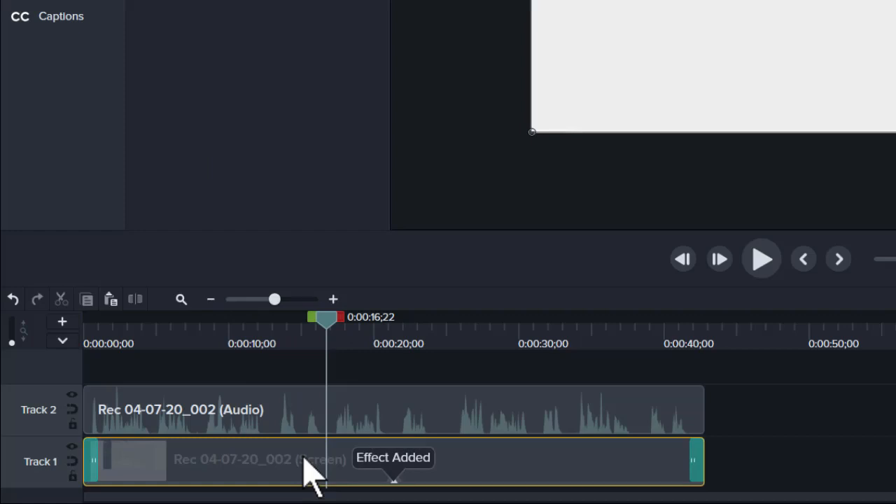
drag(327, 318, 192, 336)
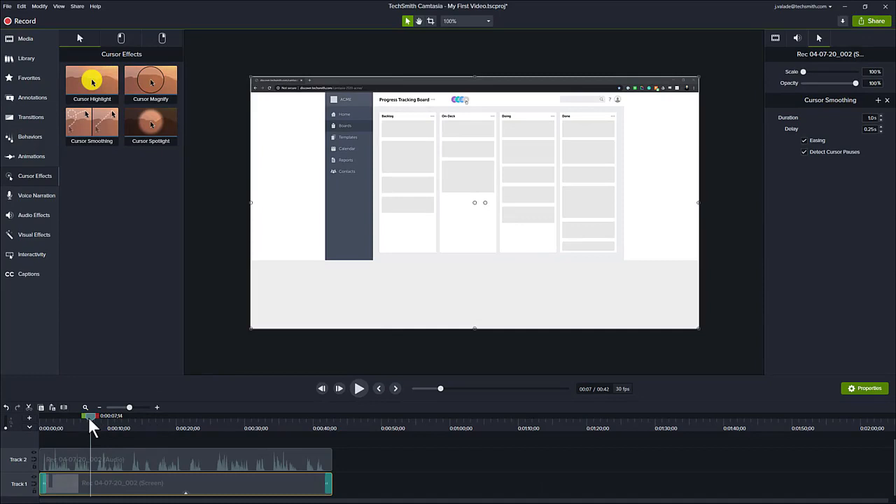
drag(88, 416, 104, 415)
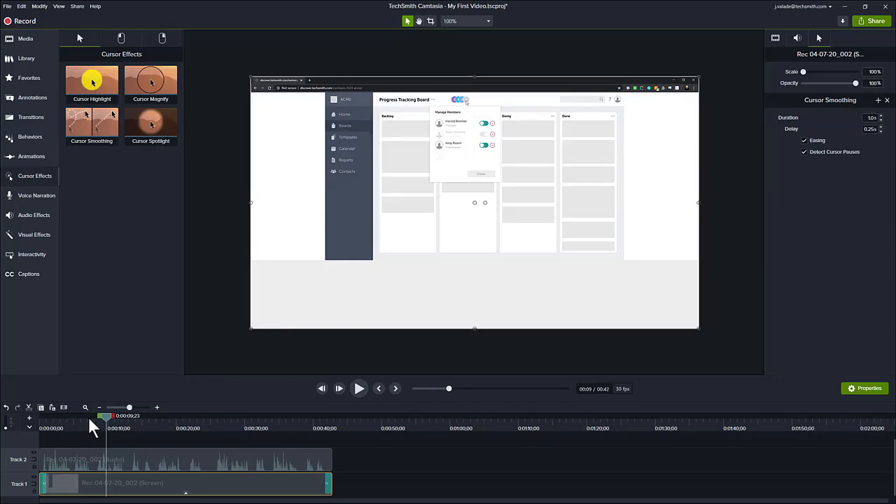
drag(107, 415, 73, 417)
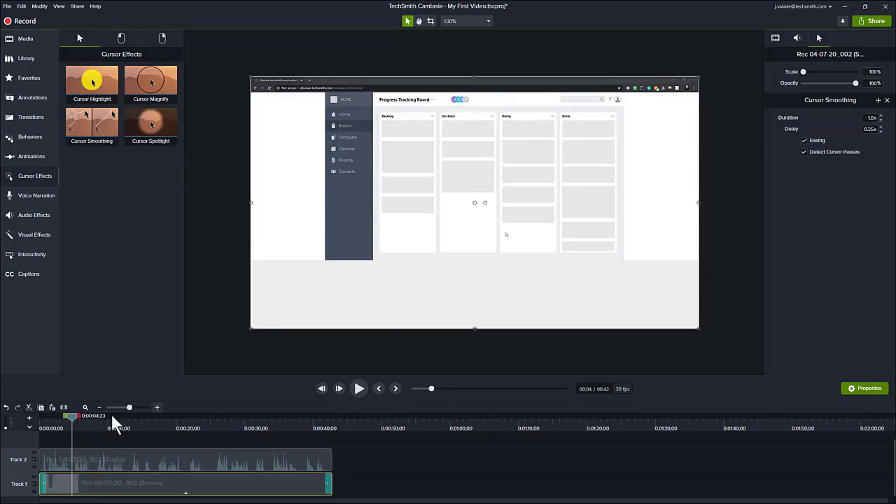
click(355, 389)
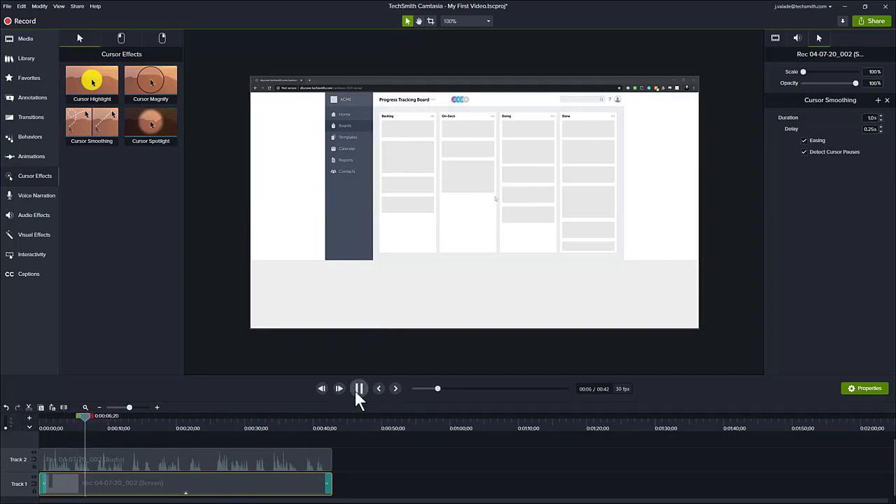
click(366, 387)
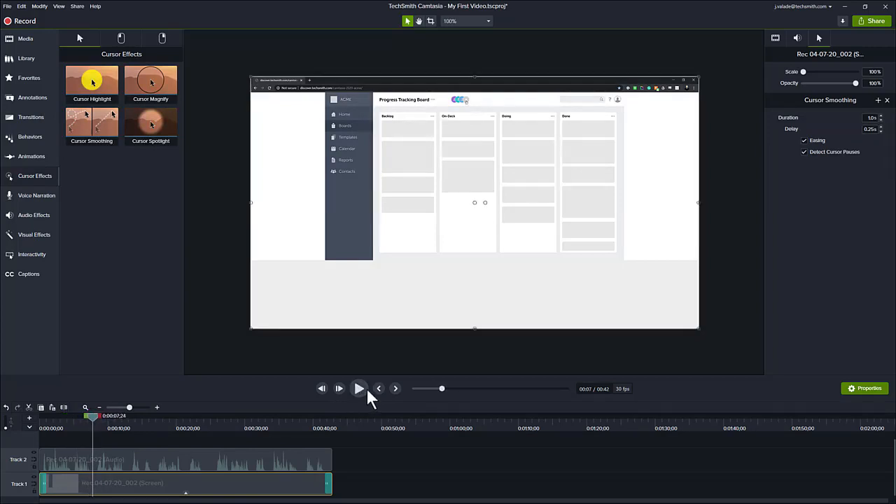
drag(92, 415, 71, 408)
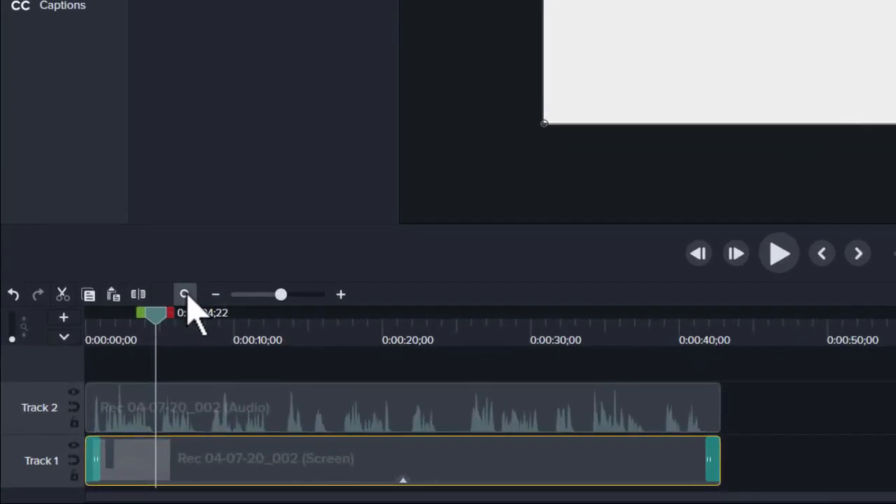
Fit the 0:42 project in the timeline, move the playhead near 5 seconds, and show Annotations
click(184, 294)
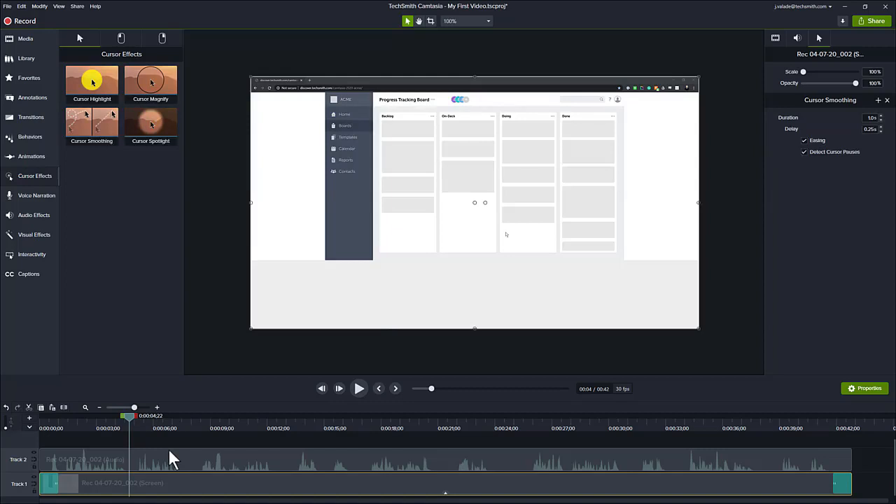
drag(127, 413, 147, 417)
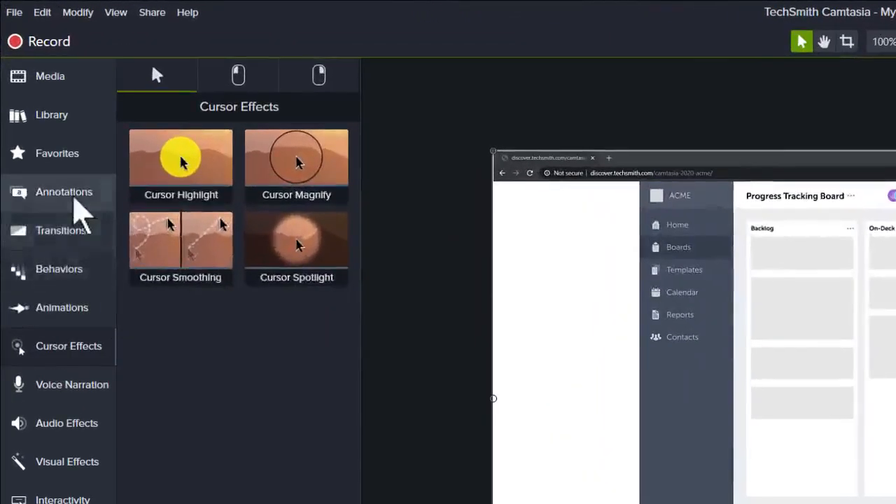
click(72, 198)
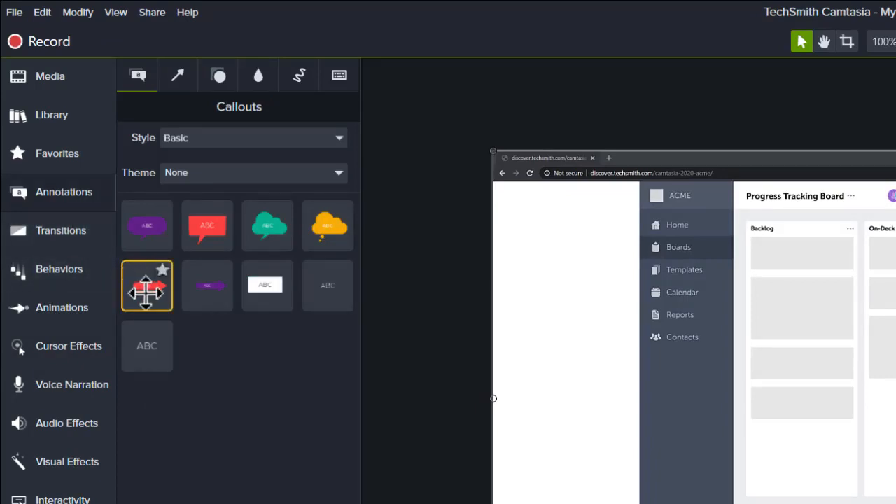
Add the red Text Arrow callout reading ABC to the canvas over the recording's upper left
drag(146, 287, 593, 244)
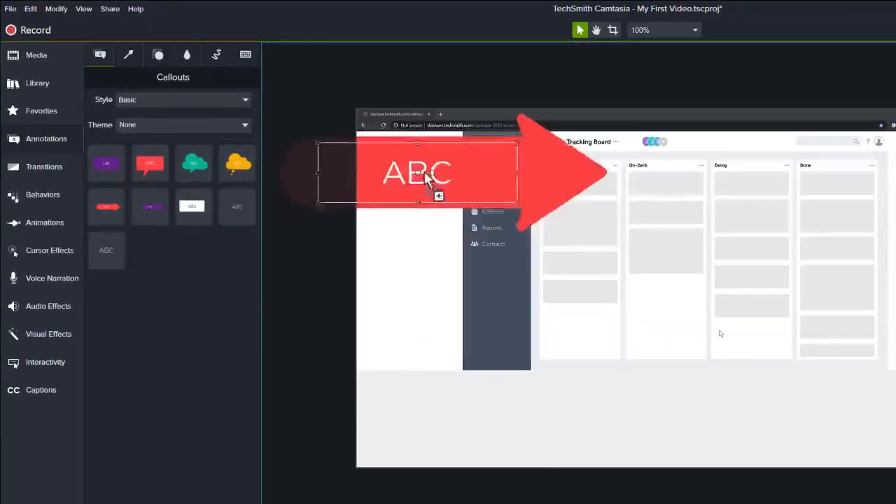
drag(426, 175, 513, 172)
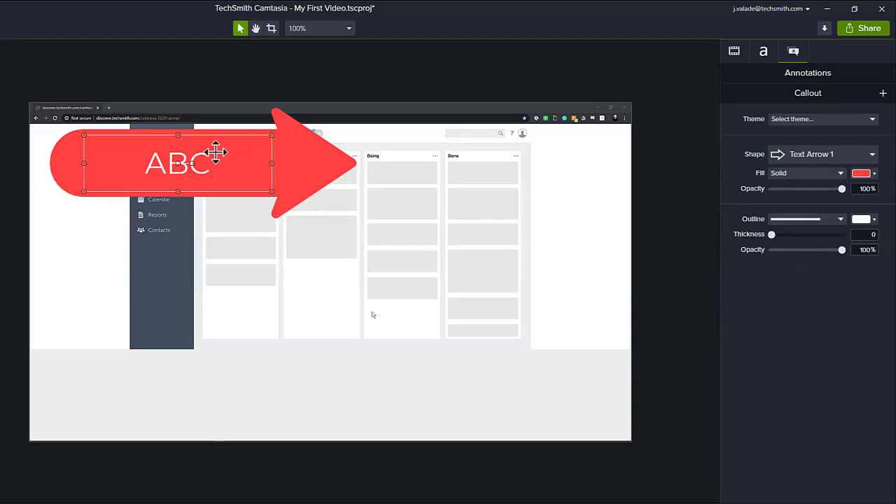
Delete the callout's ABC text and shrink the red arrow callout
double_click(198, 162)
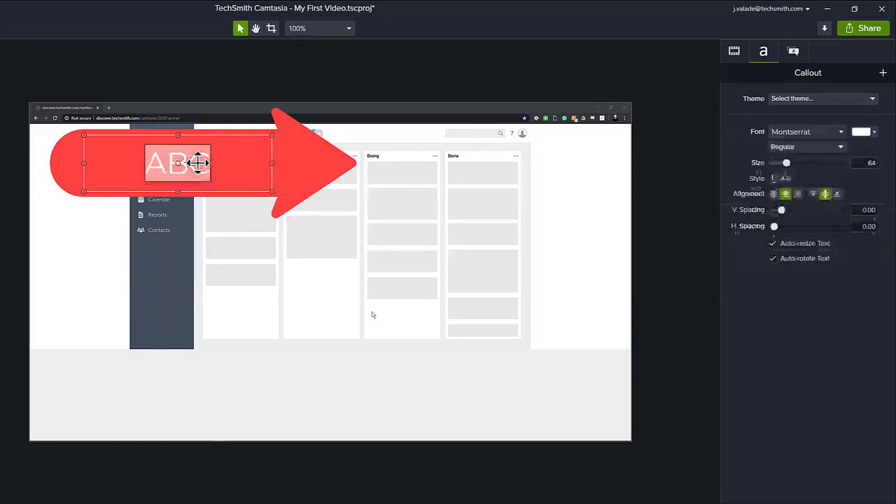
key(BackSpace)
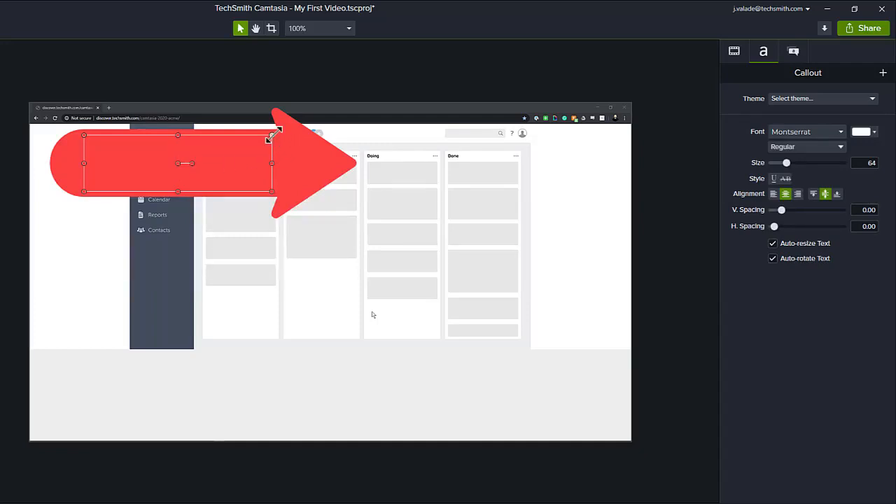
mouse_move(275, 133)
mouse_down()
mouse_move(237, 150)
mouse_move(212, 181)
mouse_move(184, 186)
mouse_move(220, 172)
mouse_move(245, 140)
mouse_move(253, 147)
mouse_move(276, 134)
mouse_up()
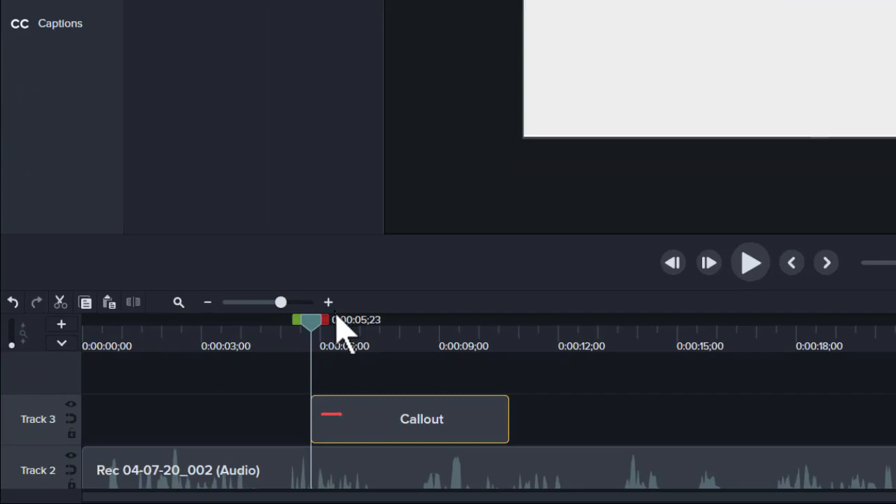
Move the Callout clip to start at 0:00:05;05 and extend it to about 12 seconds
click(380, 419)
drag(402, 422, 378, 421)
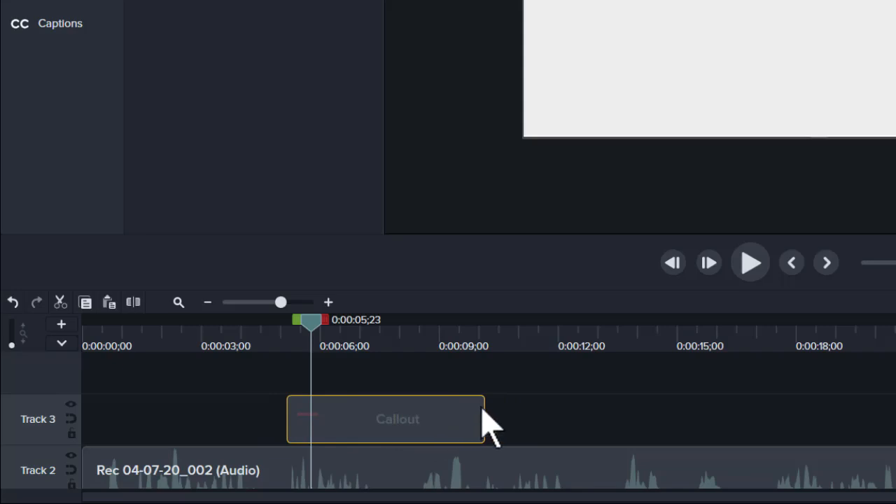
drag(481, 406, 564, 410)
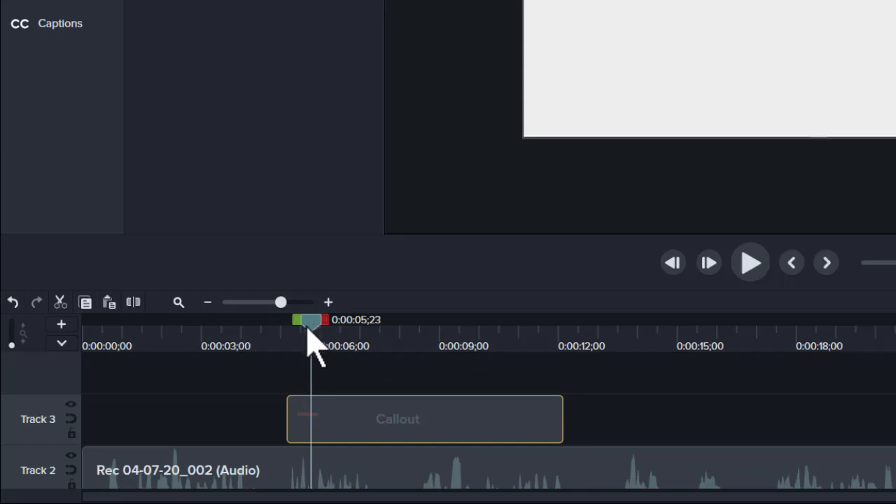
drag(310, 330, 371, 342)
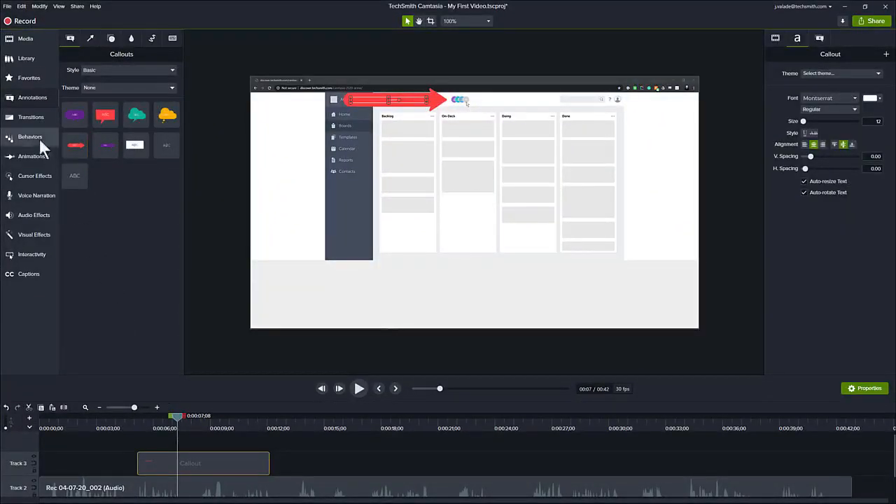
Add Fade transitions to both ends of the Callout clip and play from about 4 seconds to check
click(31, 119)
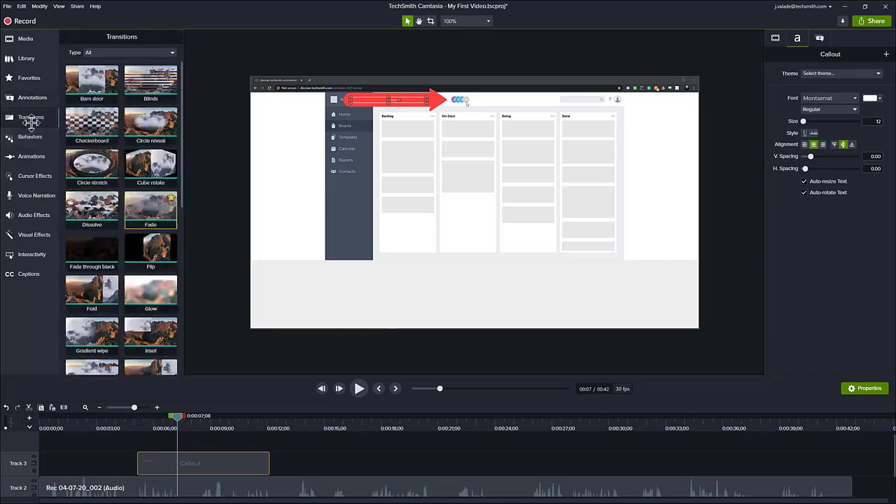
drag(146, 207, 197, 460)
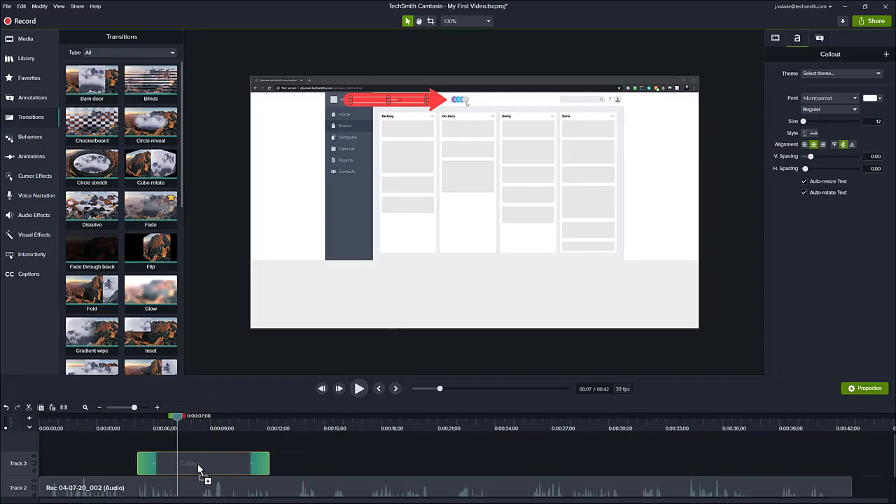
click(122, 423)
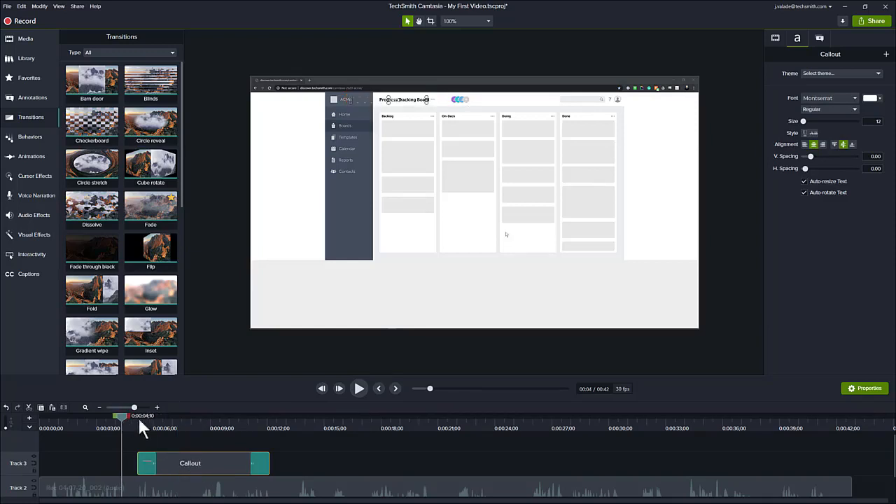
click(358, 388)
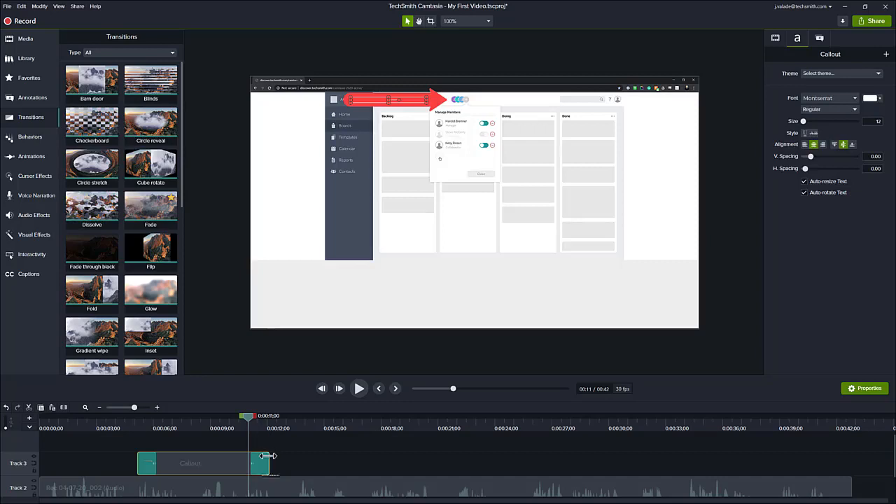
Drag the Callout clip's right edge further right and scrub back to about 10 seconds
drag(269, 456, 310, 455)
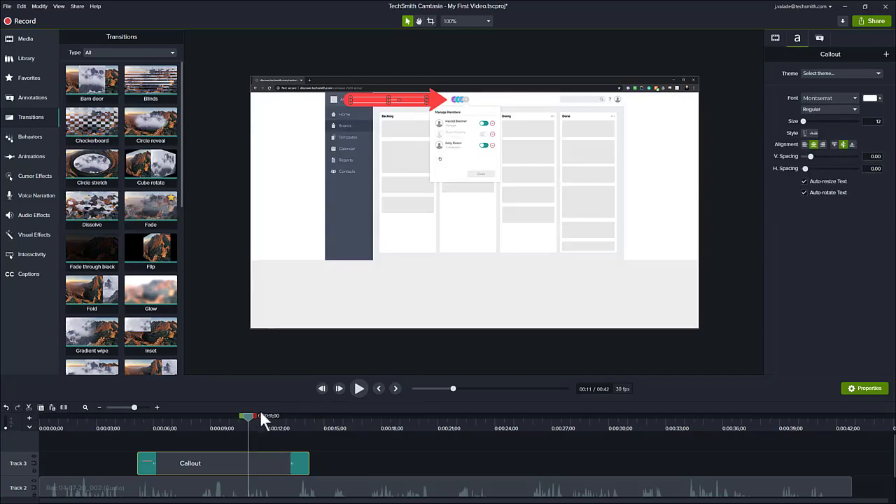
mouse_move(248, 415)
mouse_down()
mouse_move(226, 414)
mouse_move(242, 417)
mouse_up()
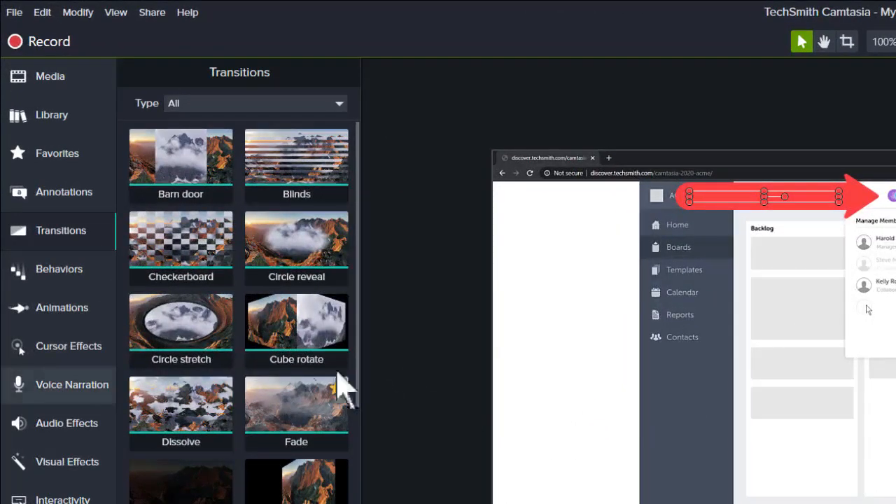
Add the Custom animation to the Callout clip, ending at 0:00:10;19
click(28, 315)
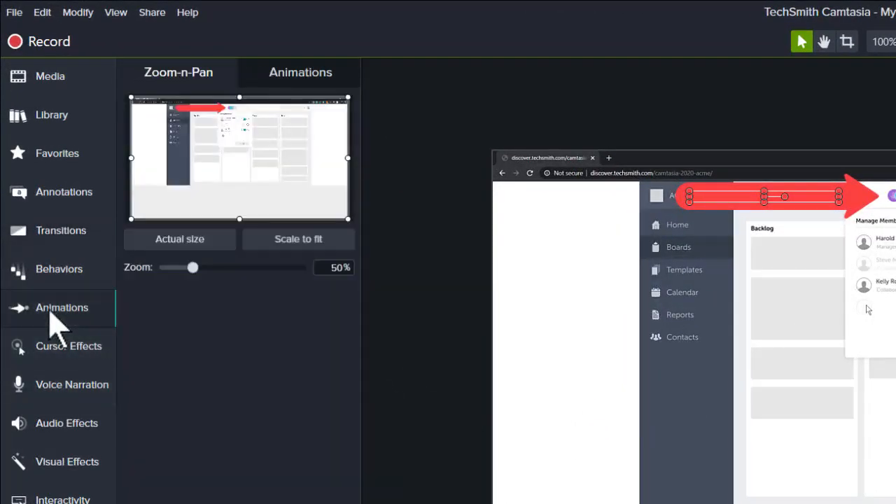
click(284, 79)
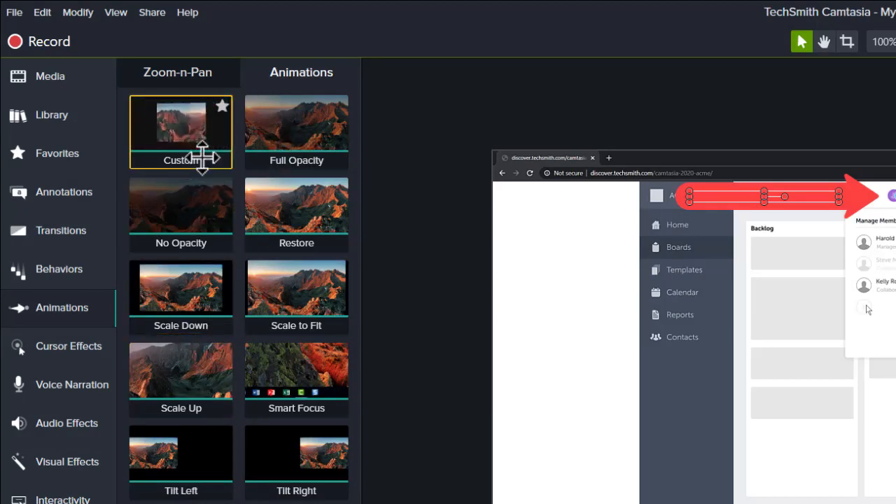
drag(176, 129, 226, 466)
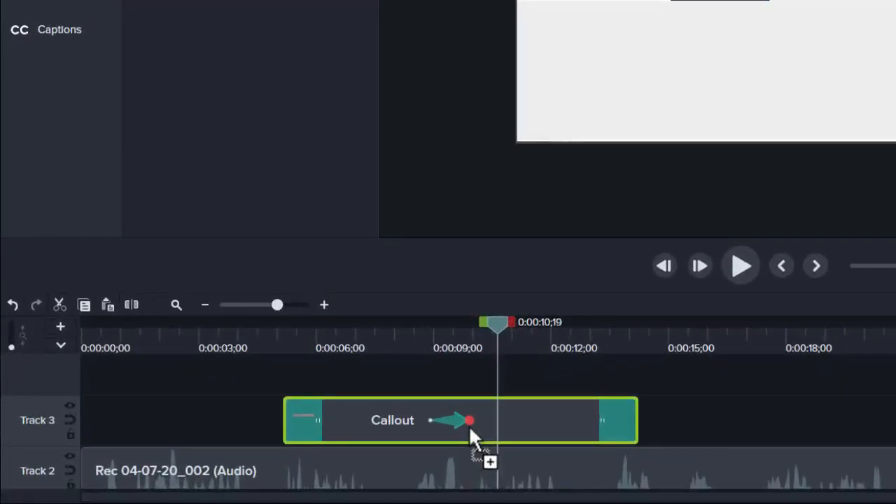
drag(469, 425, 495, 422)
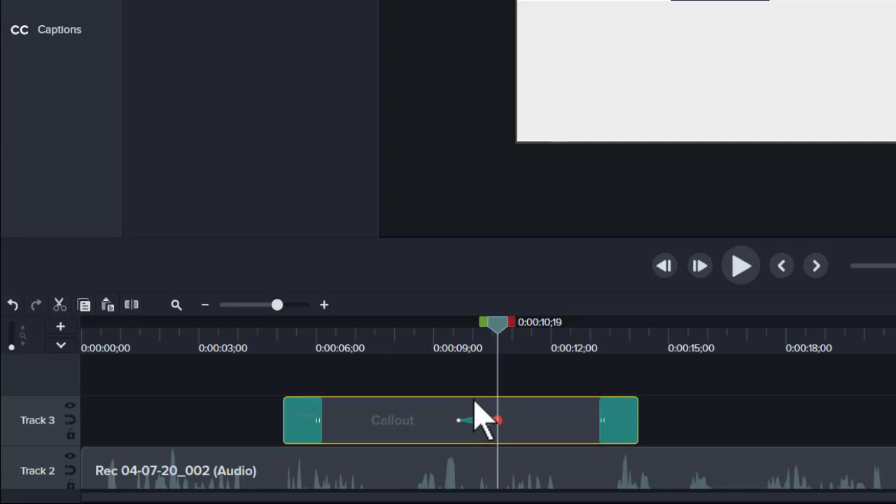
mouse_move(497, 336)
mouse_down()
mouse_move(438, 338)
mouse_move(499, 335)
mouse_up()
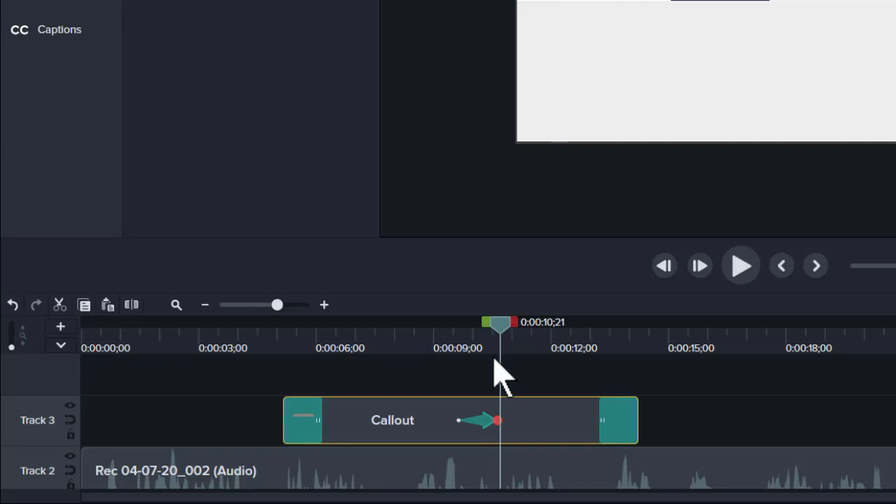
click(458, 420)
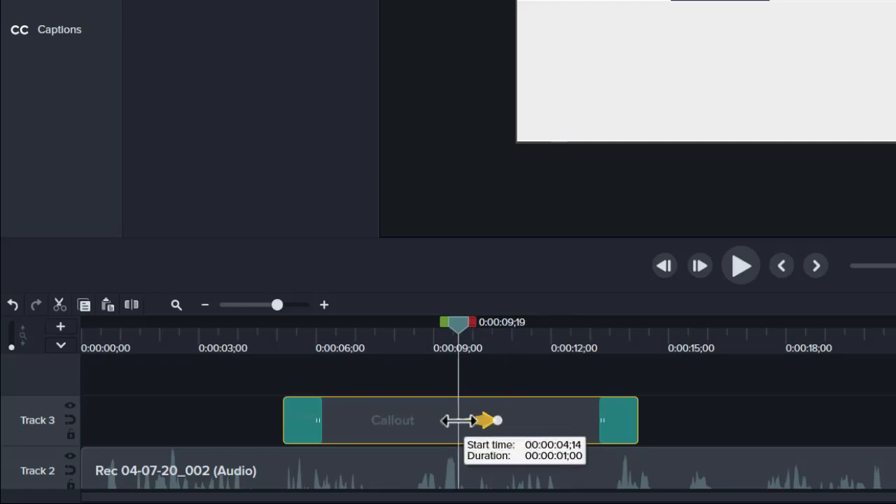
mouse_move(459, 420)
mouse_down()
mouse_move(428, 425)
mouse_move(446, 419)
mouse_up()
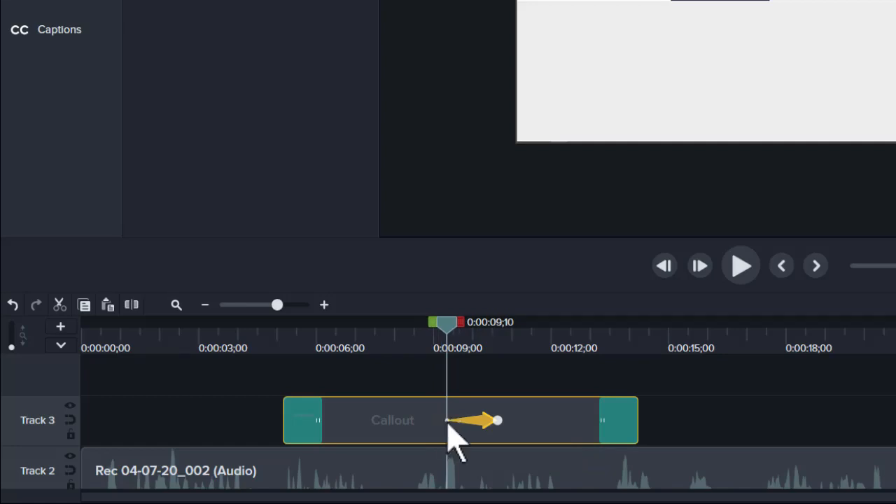
click(497, 420)
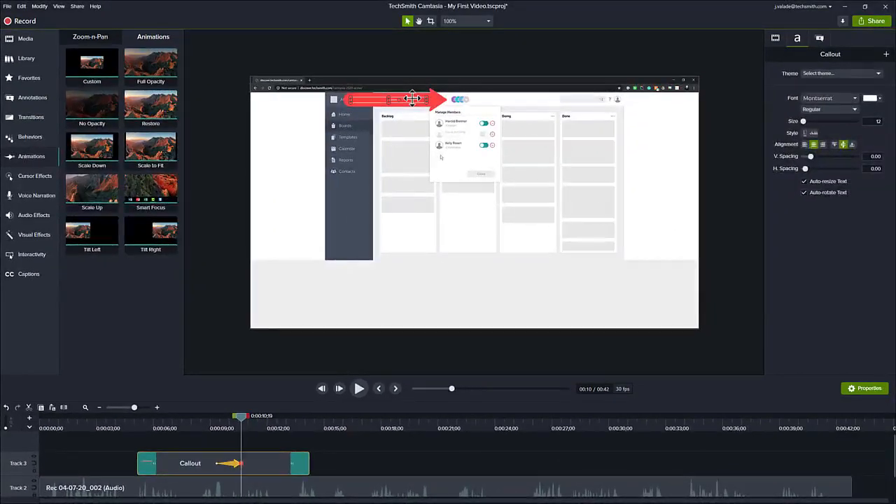
drag(413, 98, 399, 155)
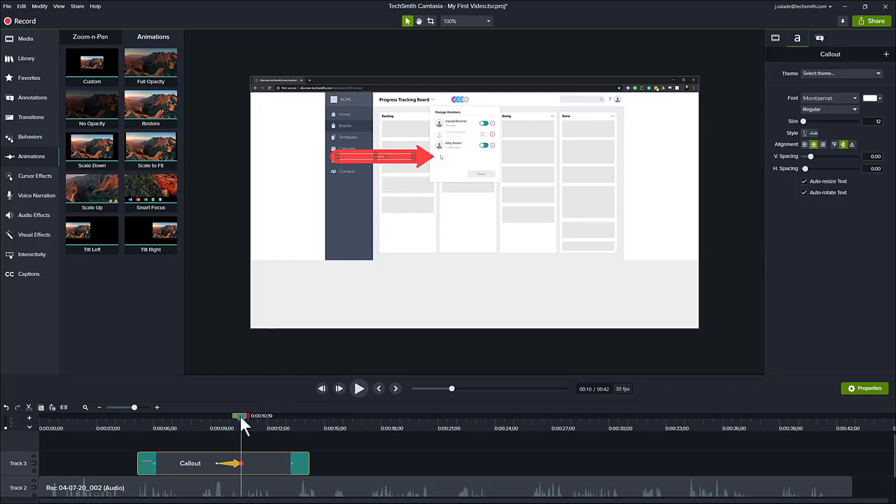
mouse_move(241, 417)
mouse_down()
mouse_move(211, 414)
mouse_move(241, 416)
mouse_up()
drag(239, 418, 127, 421)
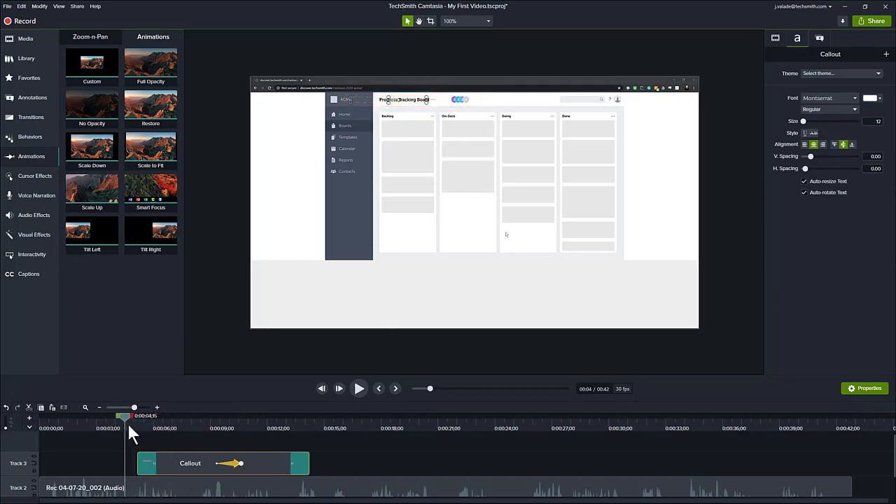
click(354, 387)
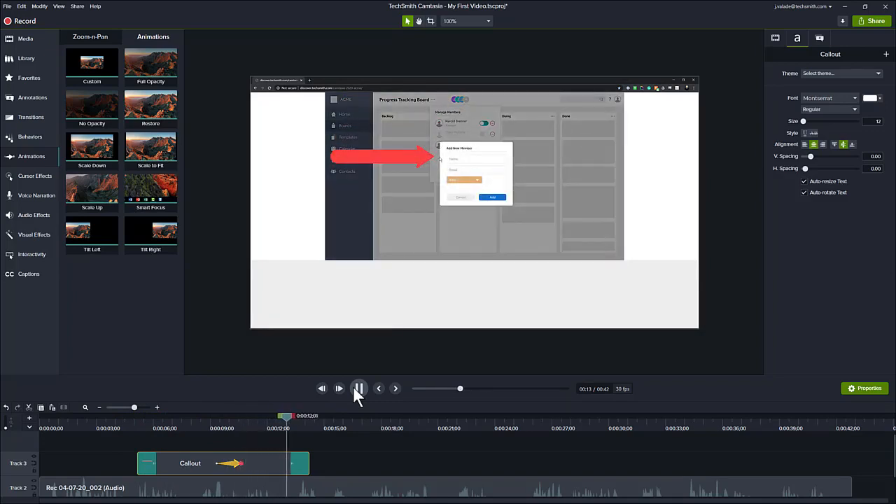
click(352, 389)
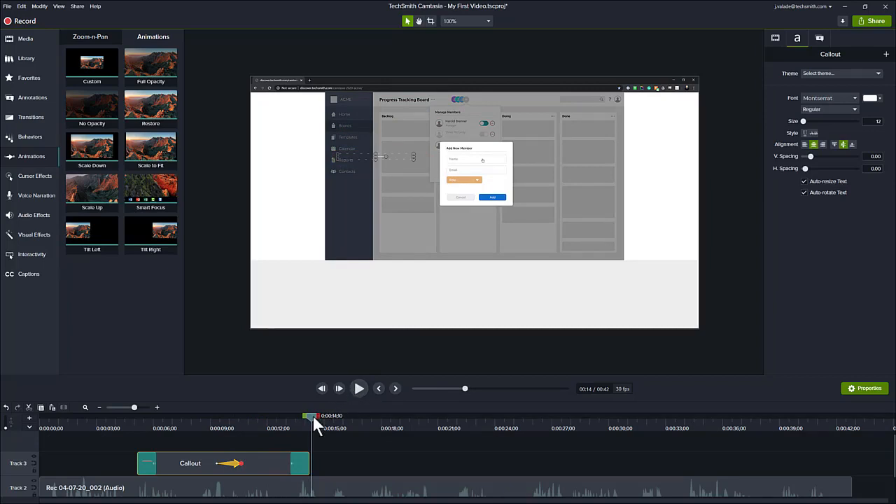
drag(312, 414, 275, 407)
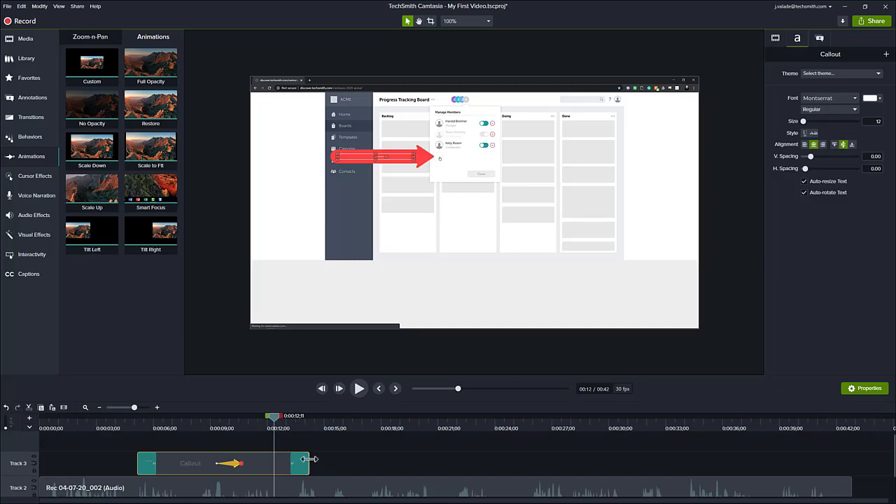
Shorten the Callout clip to end near 12 seconds and scrub from 9 seconds to review the arrow
drag(309, 459, 275, 459)
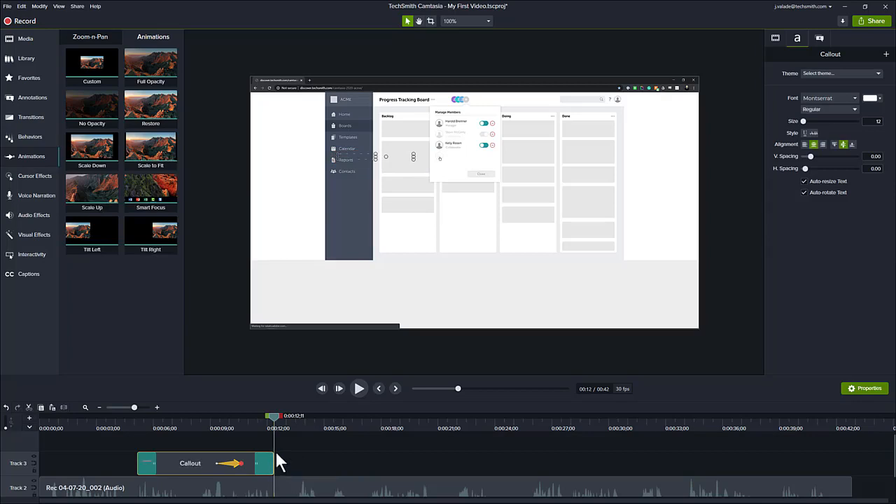
click(212, 423)
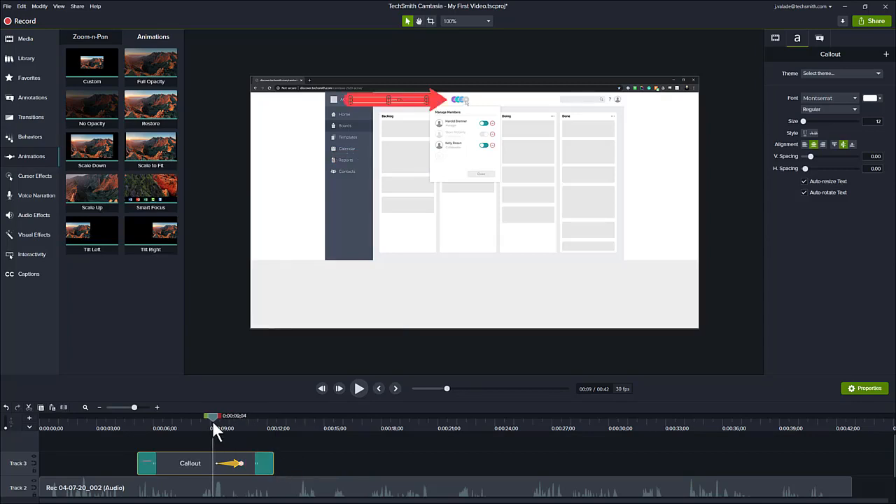
drag(212, 416, 314, 430)
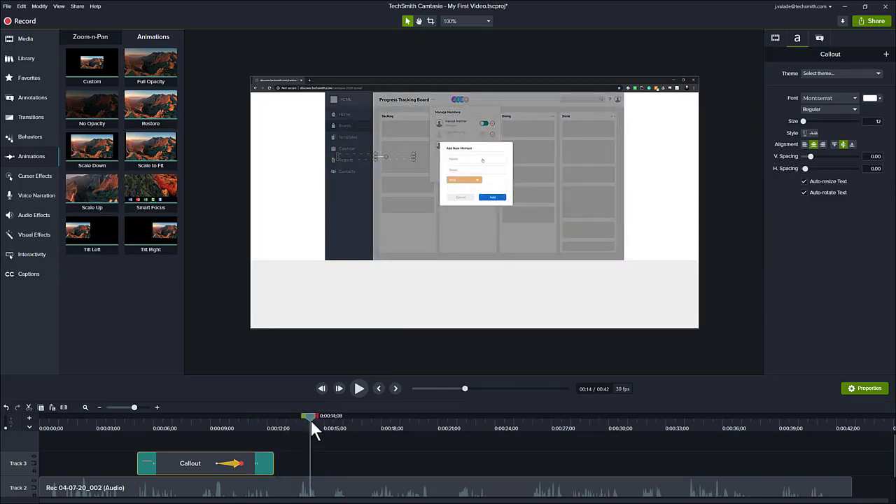
drag(310, 418, 329, 420)
Browse the Arrows & Lines, Shapes, Blur & Highlight, Sketch Motion and Keystroke annotations, ending on Shapes
click(35, 95)
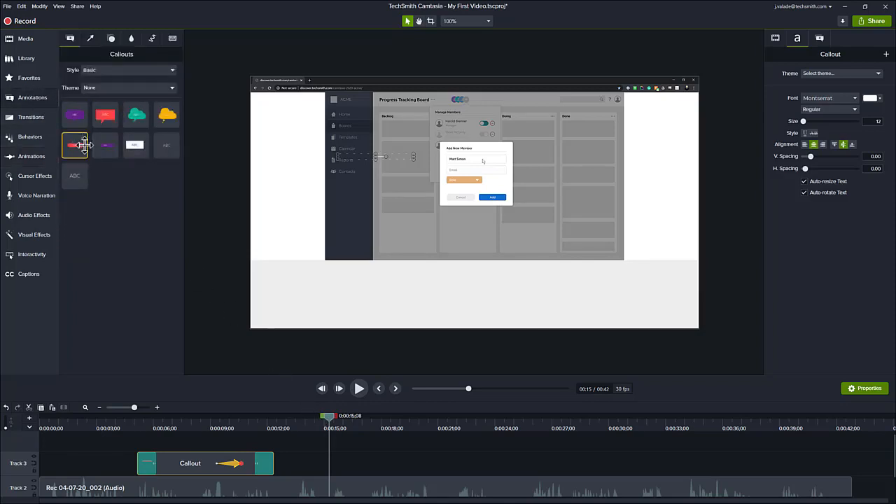
click(93, 39)
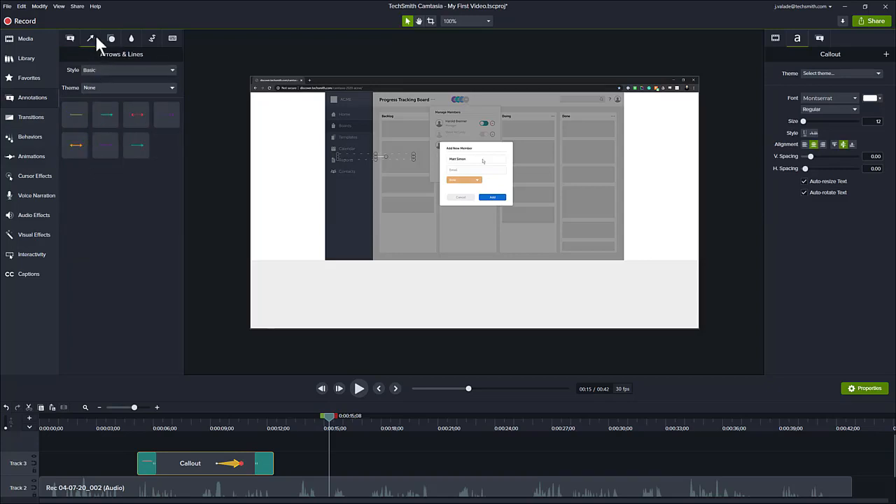
click(109, 40)
click(131, 40)
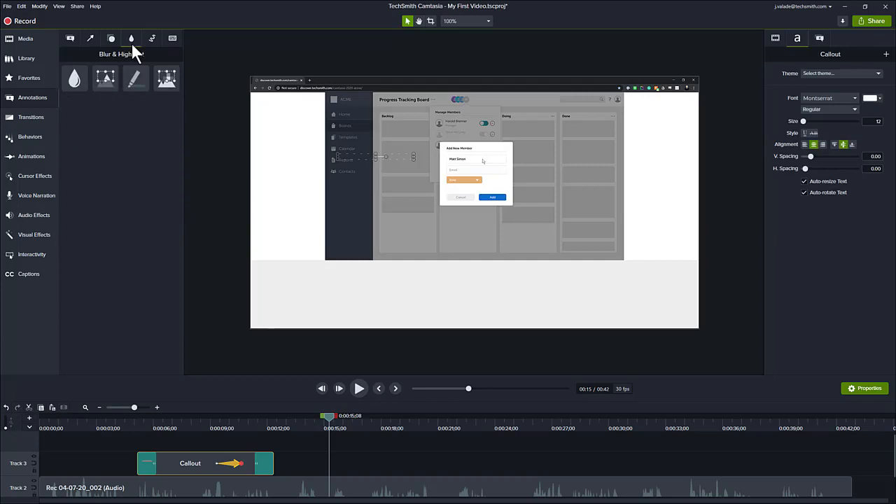
click(152, 38)
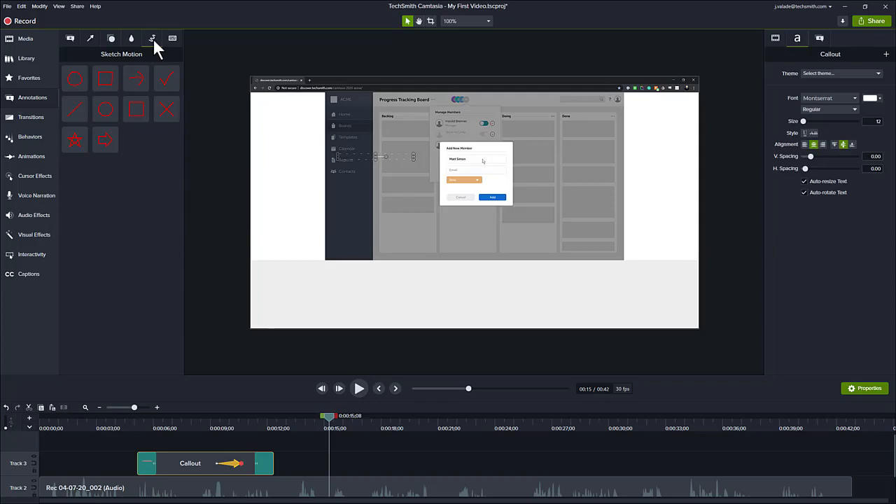
click(169, 38)
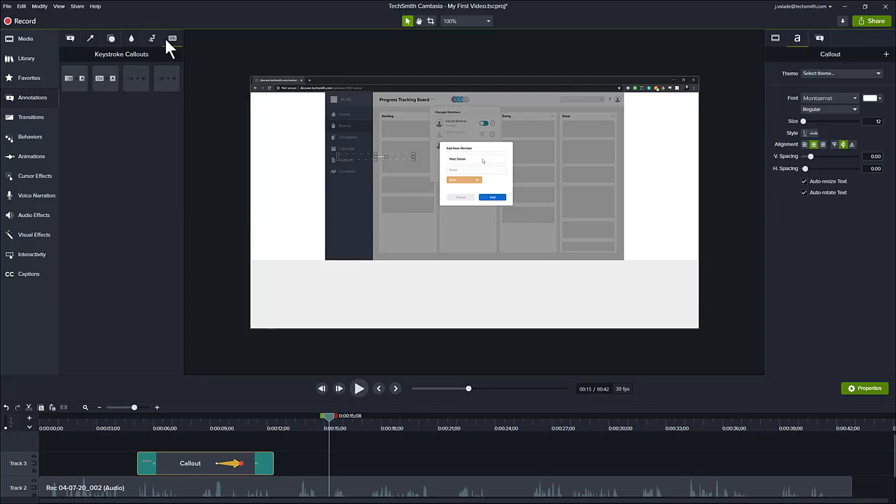
click(110, 39)
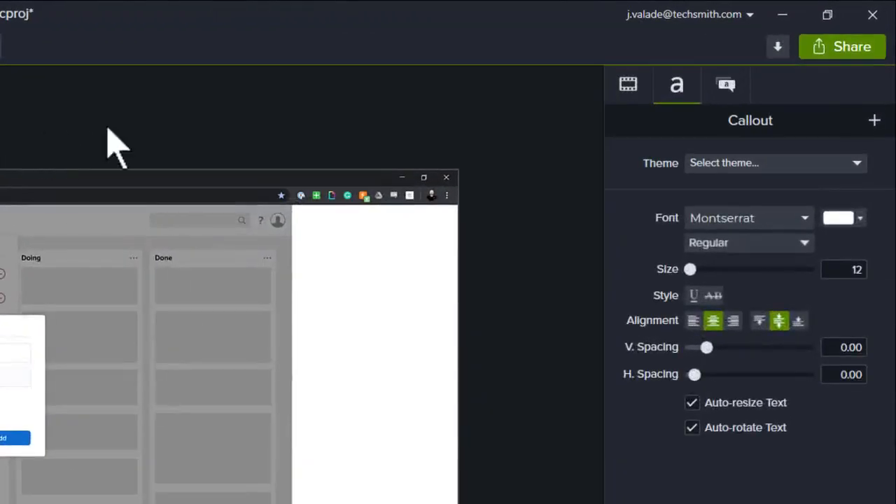
Start producing the video as a Local File from the Share menu
click(854, 56)
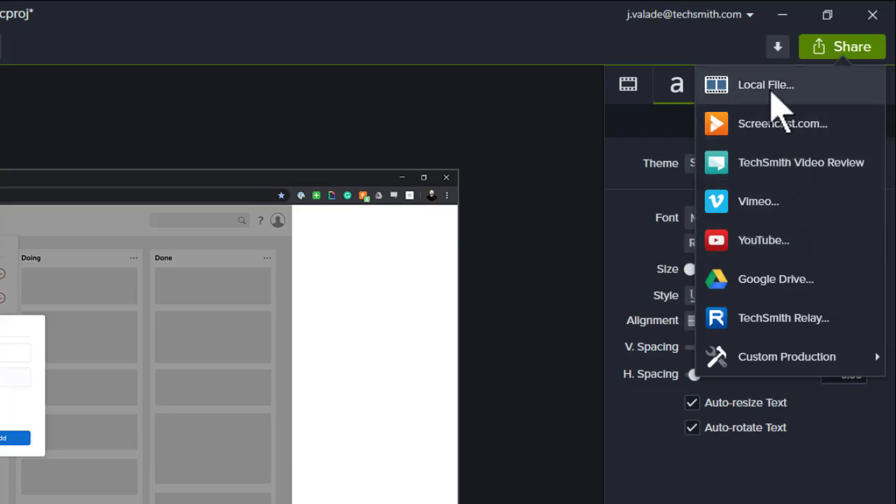
click(746, 85)
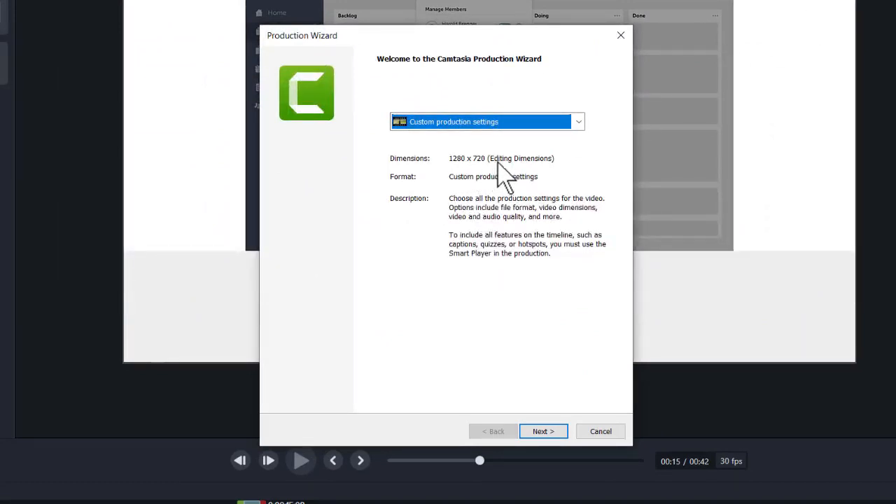
Choose the 'MP4 only (up to 720p)' production preset and advance to the save step
click(578, 122)
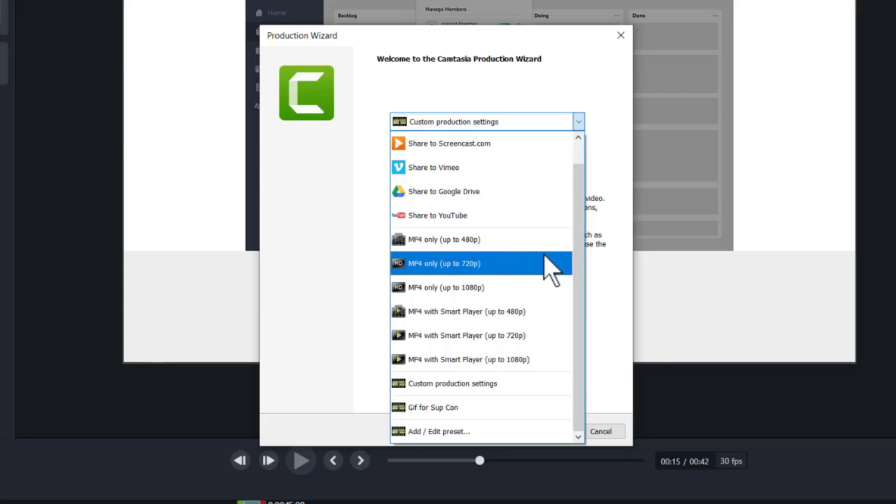
click(529, 266)
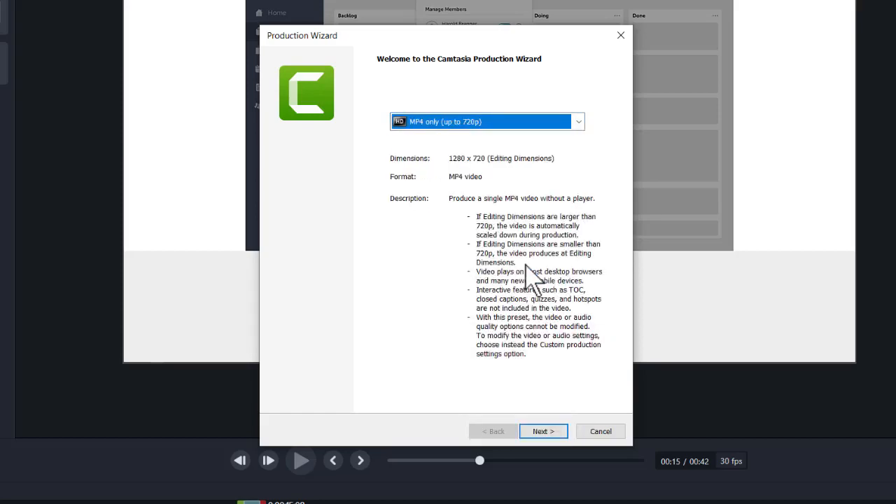
click(530, 431)
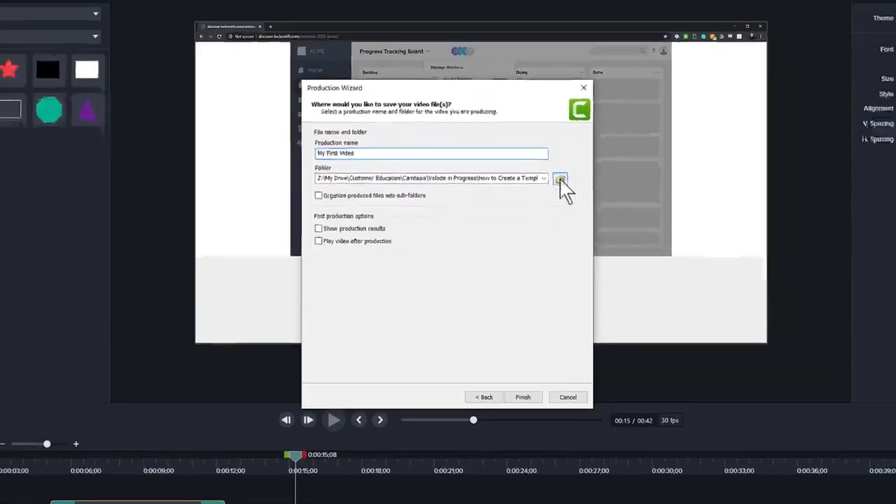
Set the Desktop as the save folder, render My First Video.mp4, then open File Explorer
click(589, 154)
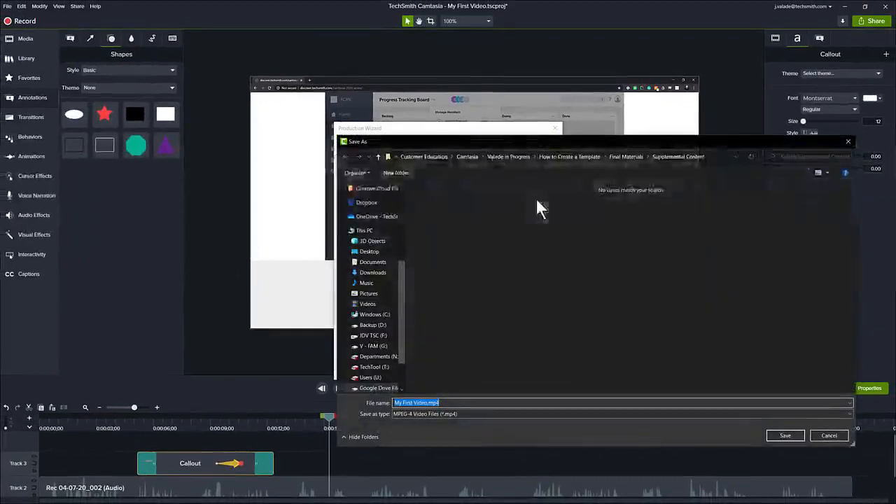
click(371, 251)
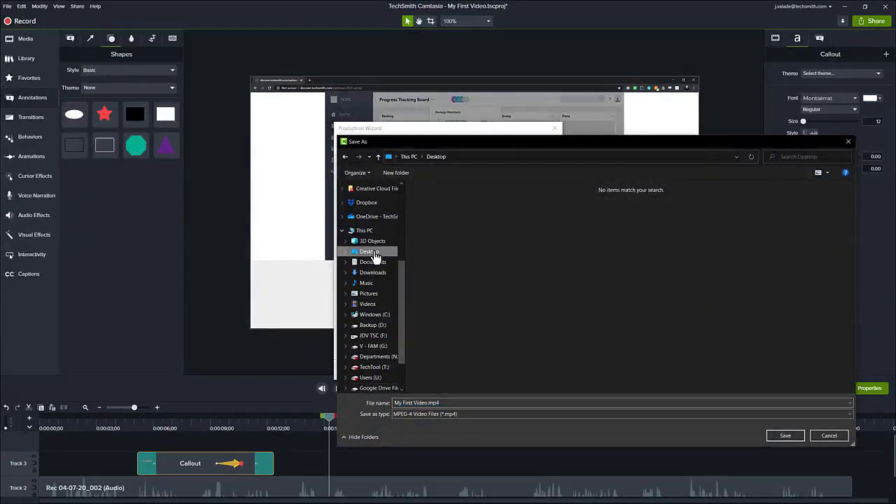
click(784, 433)
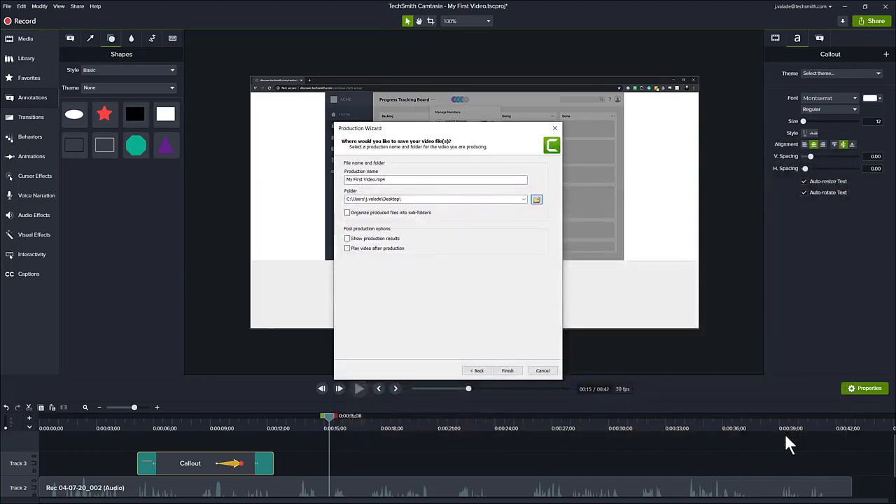
click(508, 372)
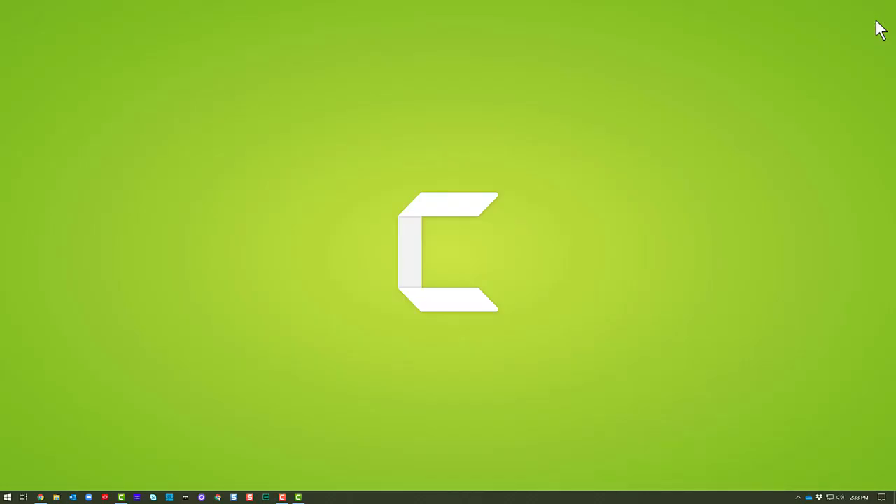
key(super+e)
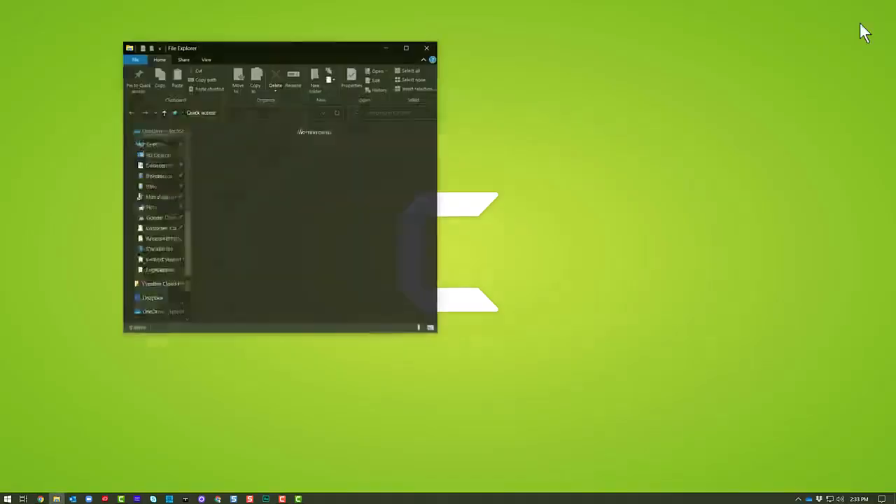
Play My First Video.mp4 from the Desktop and pause it at 0:00:12
click(152, 147)
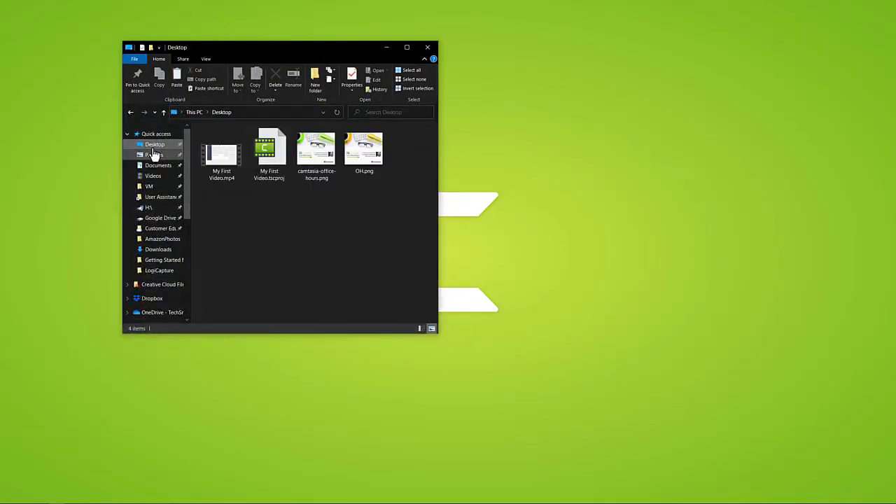
double_click(217, 160)
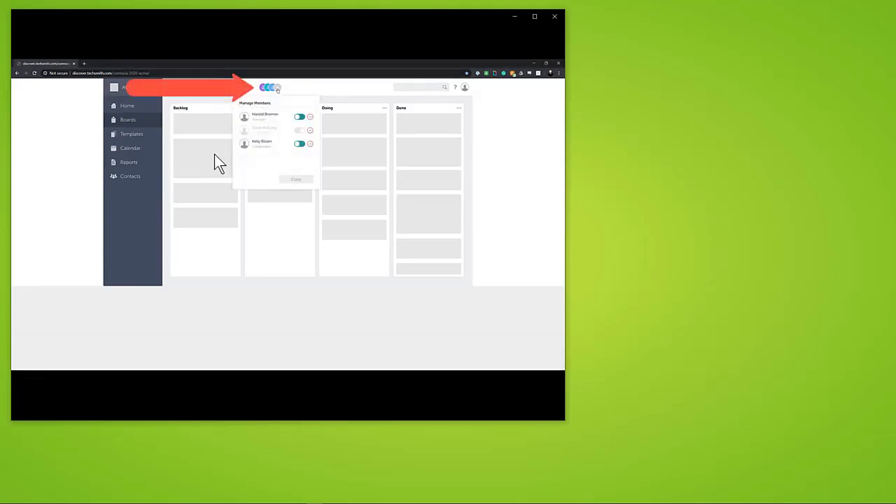
mouse_move(214, 154)
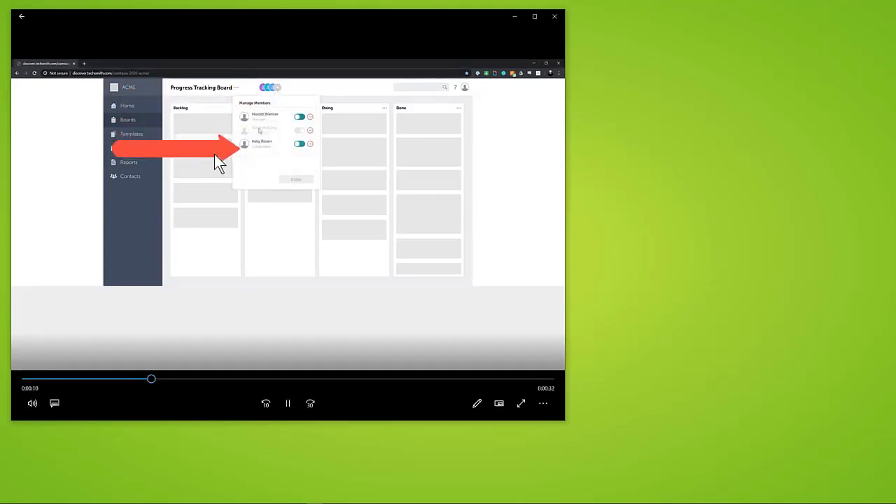
click(288, 404)
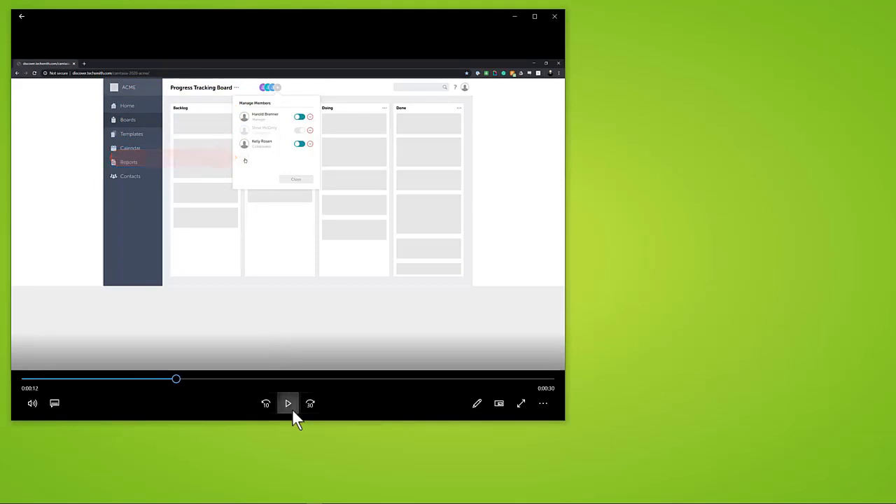